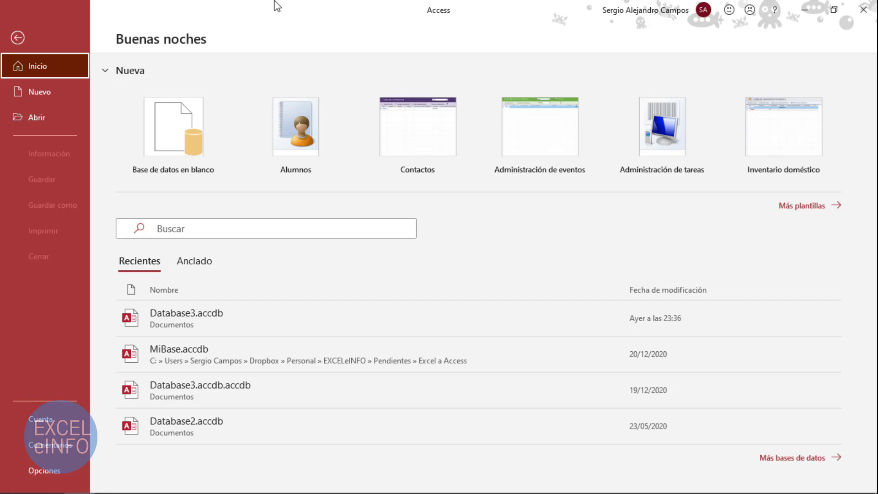
Switch to the browser, open Power Apps from the Office home page, and review the Microsoft 365 business plan comparison.
key(alt+Tab)
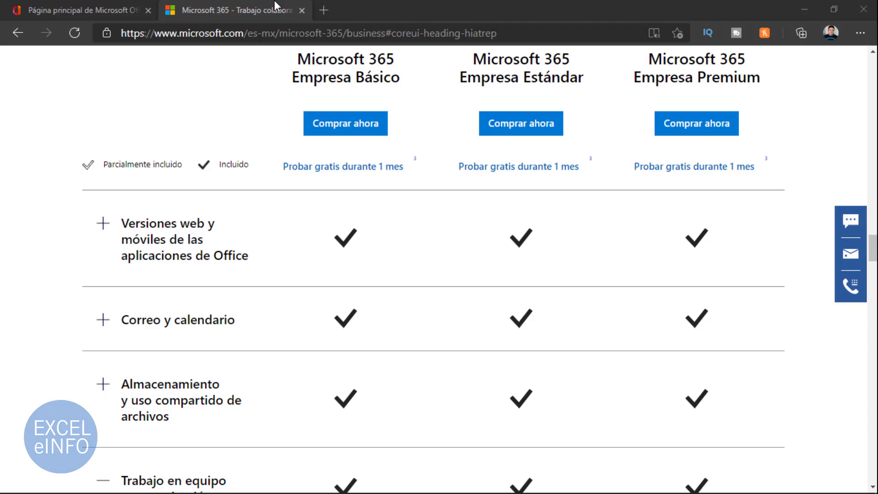
click(110, 6)
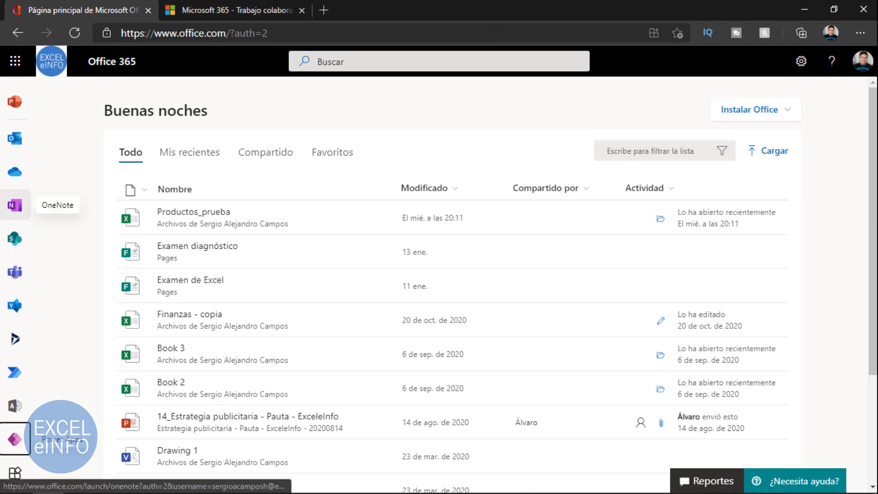
click(15, 441)
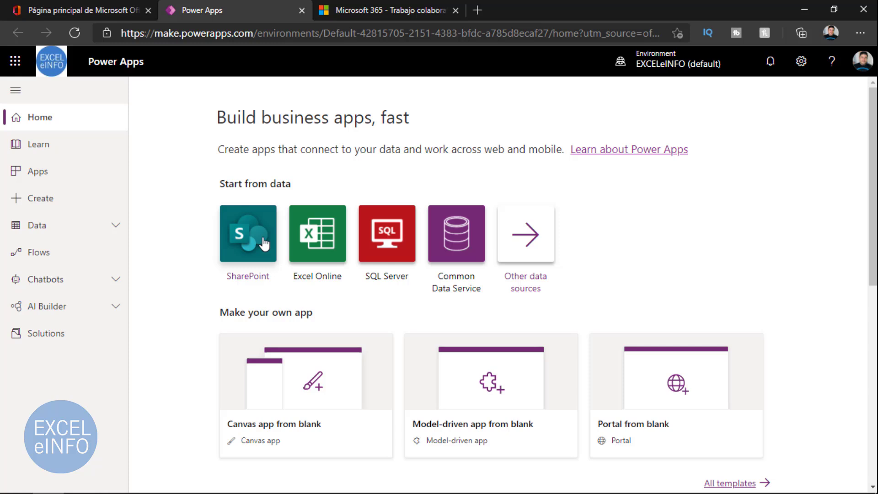
click(365, 1)
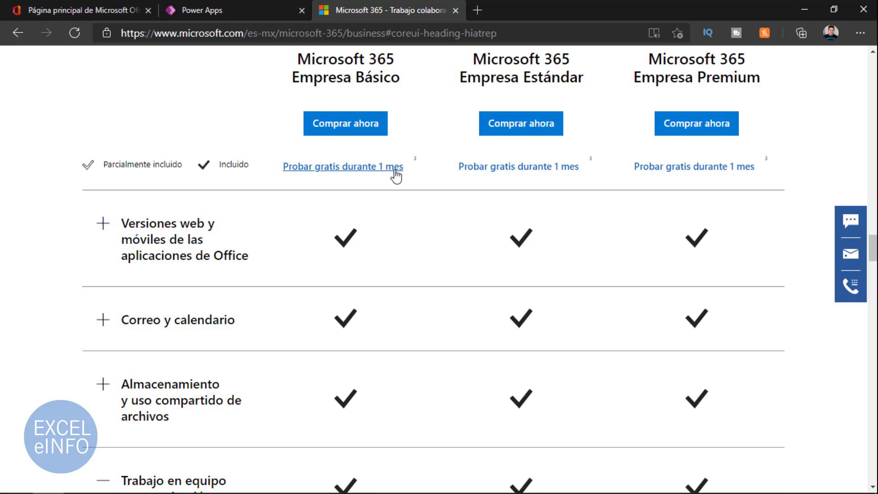
click(62, 7)
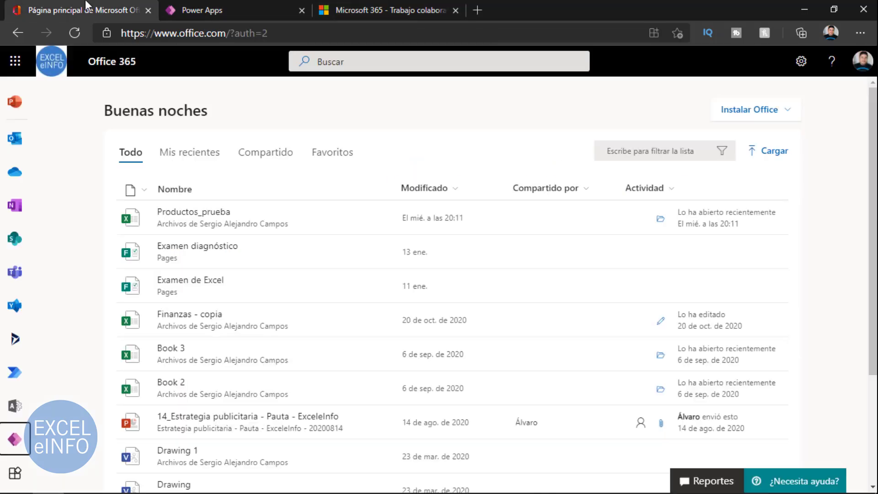
Switch back to Access and create a new blank database.
key(alt+Tab)
key(alt+Tab)
key(alt+Tab)
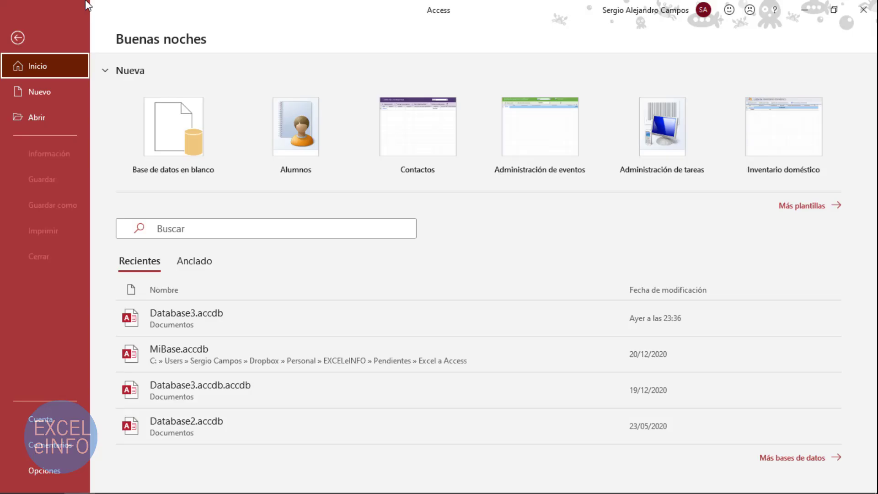
click(171, 133)
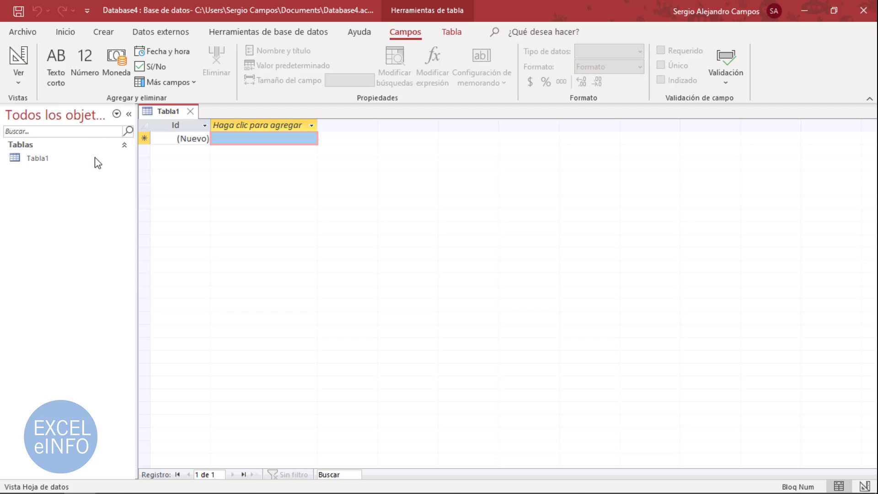
click(53, 158)
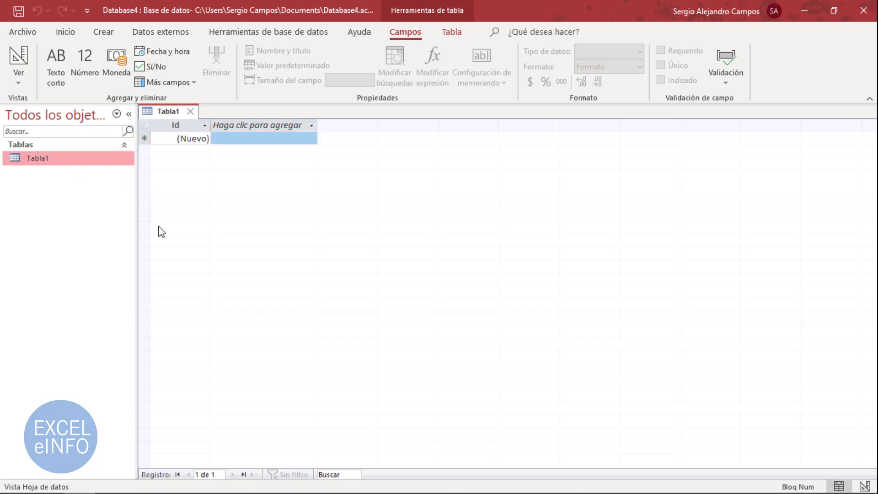
click(161, 231)
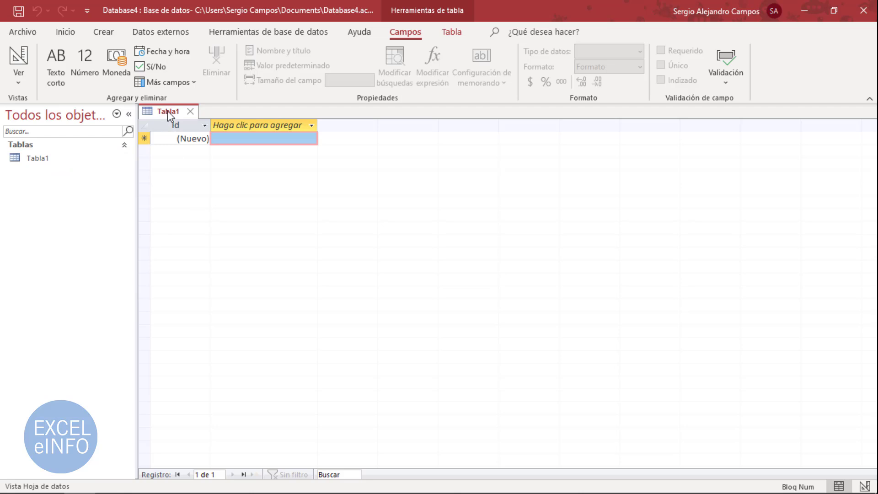
Save the new database's default table under the name TablaVentas.
right_click(168, 111)
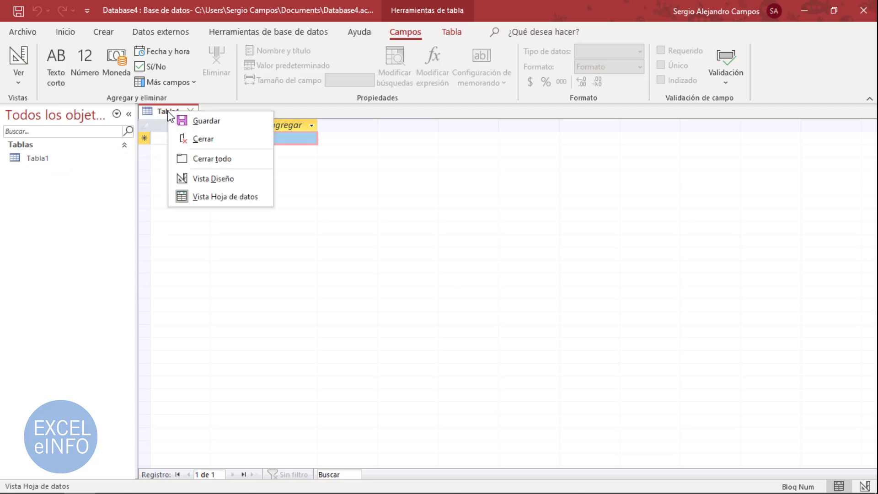
click(230, 128)
text(Ta)
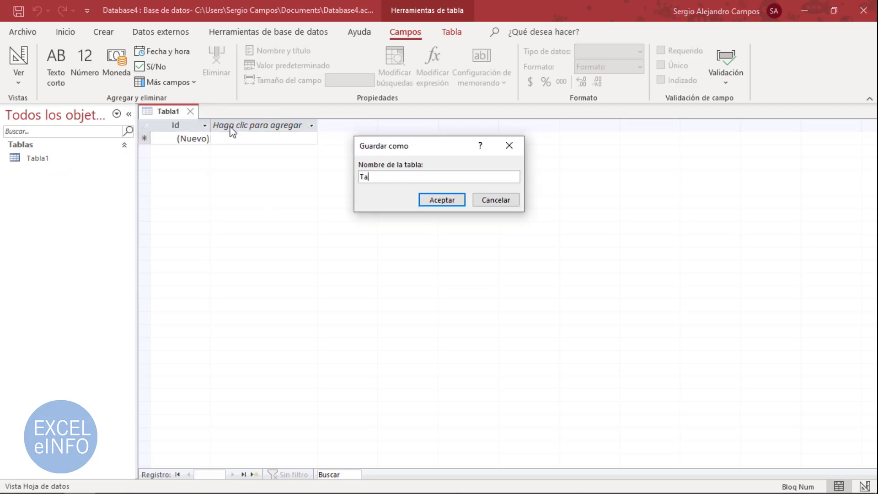
text(blaVentas)
click(442, 200)
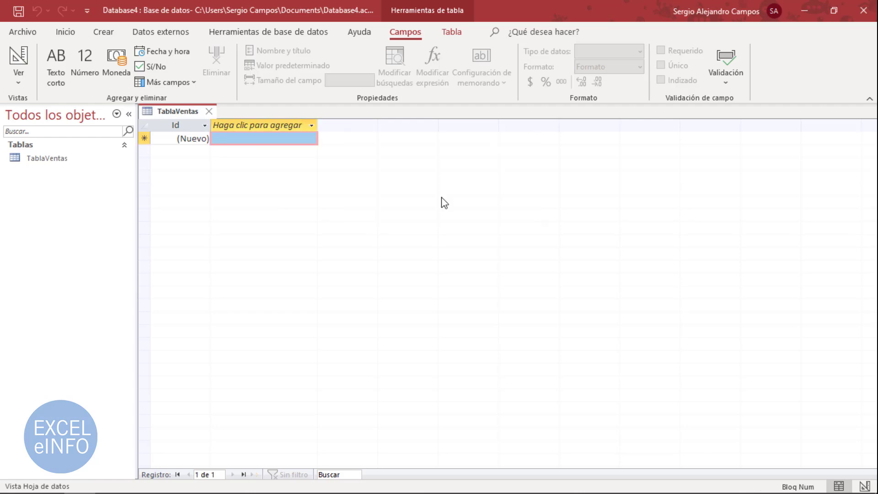
Open the TablaVentas table in Design view, ready for a new field in the row below Id.
right_click(58, 159)
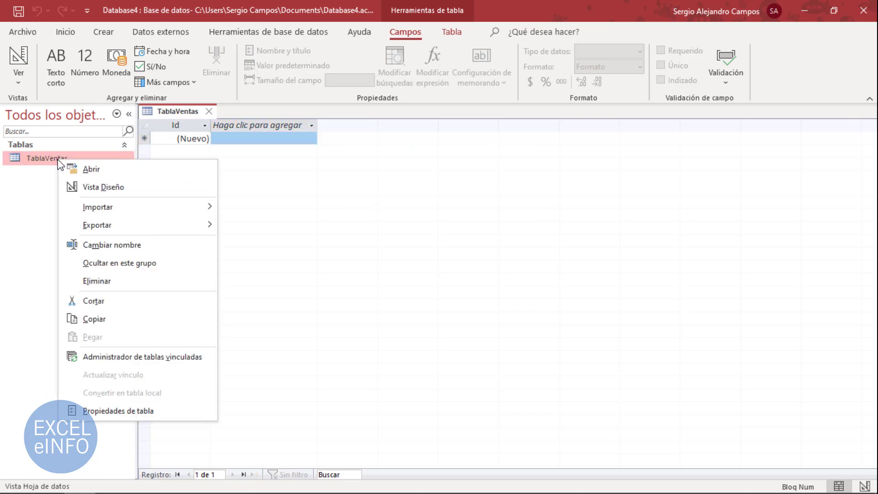
click(115, 192)
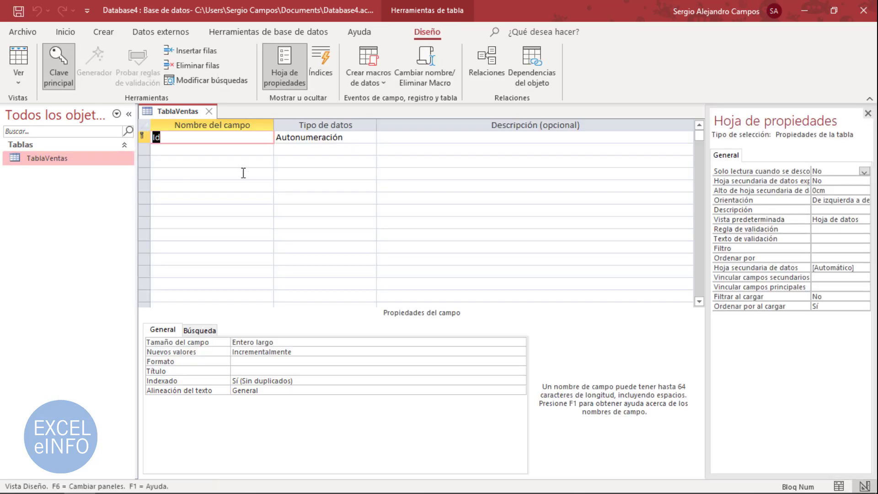
click(259, 153)
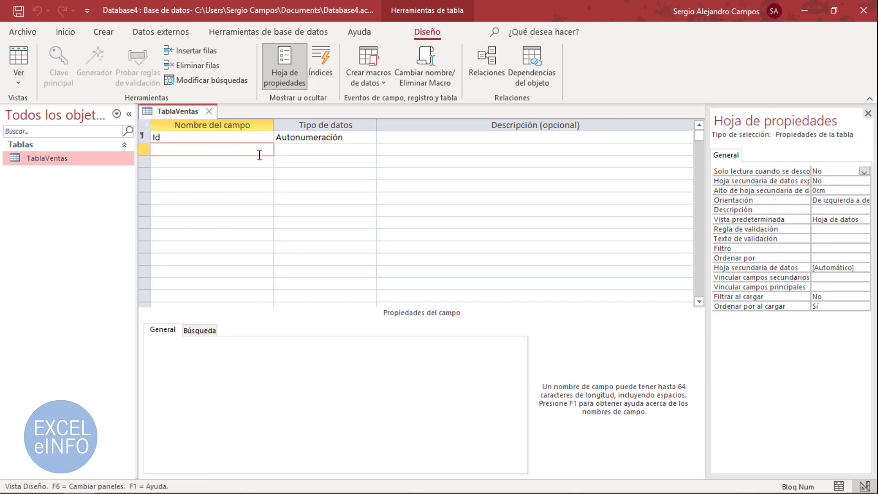
key(Up)
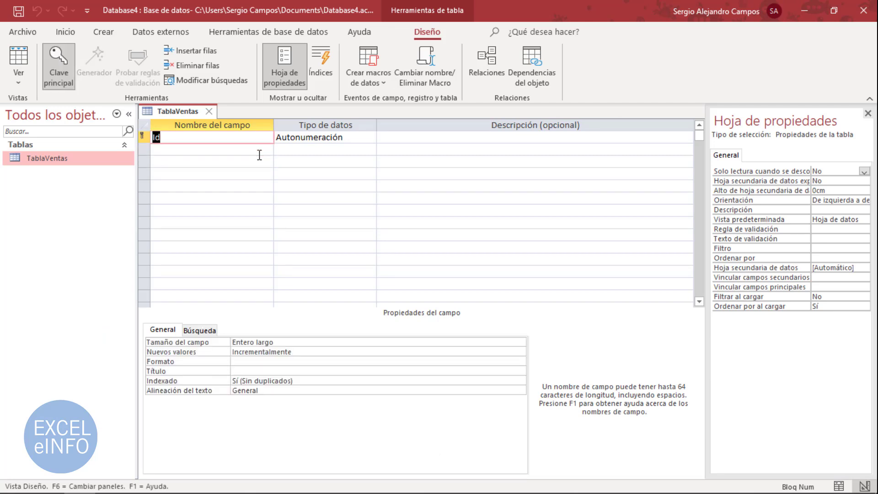
key(Down)
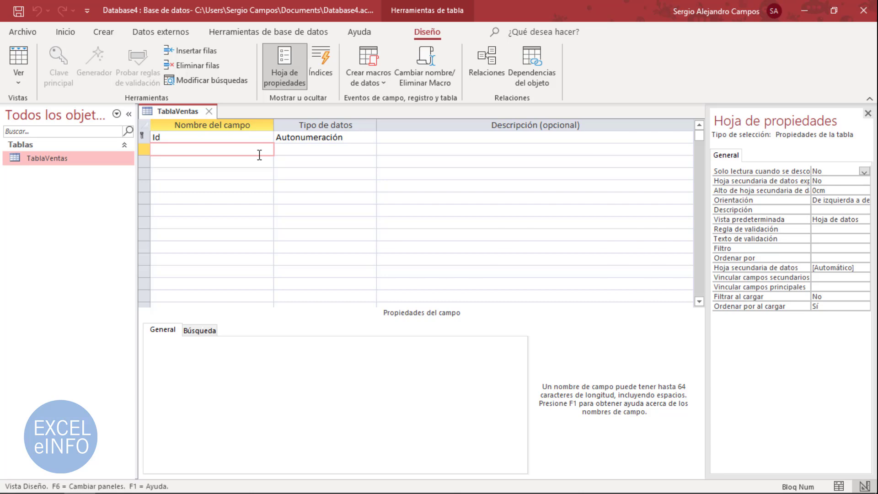
key(Up)
key(Down)
Add a field named FechaCompra below Id with the Fecha/Hora data type.
text(F)
key(Tab)
click(260, 155)
text(echaCompra)
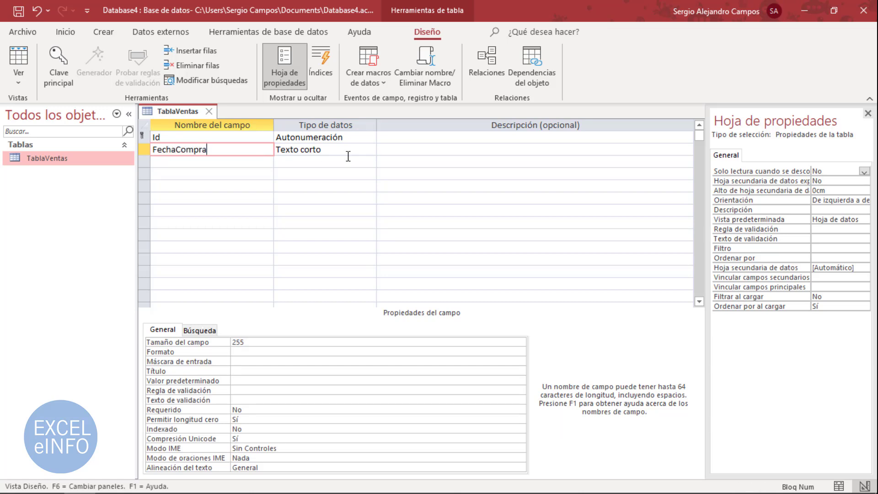
click(348, 157)
click(351, 149)
click(370, 150)
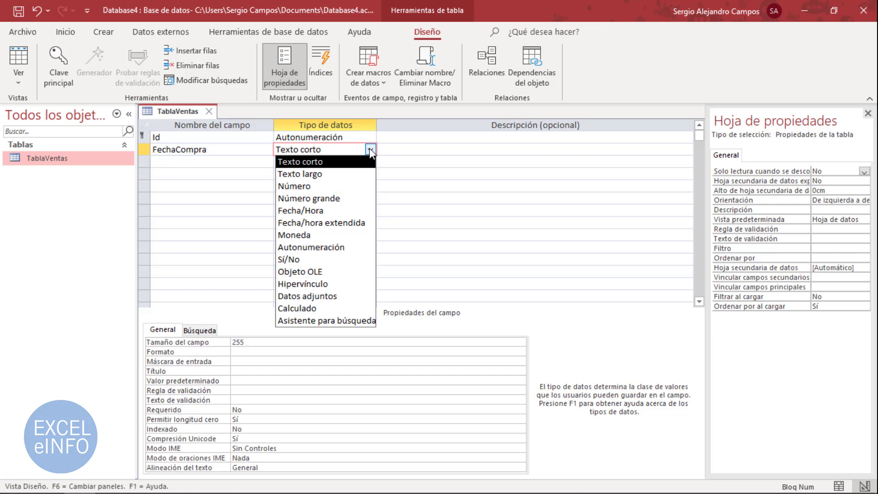
click(356, 212)
Add the fields Producto and Categoría below FechaCompra, both with the Texto corto data type.
click(242, 163)
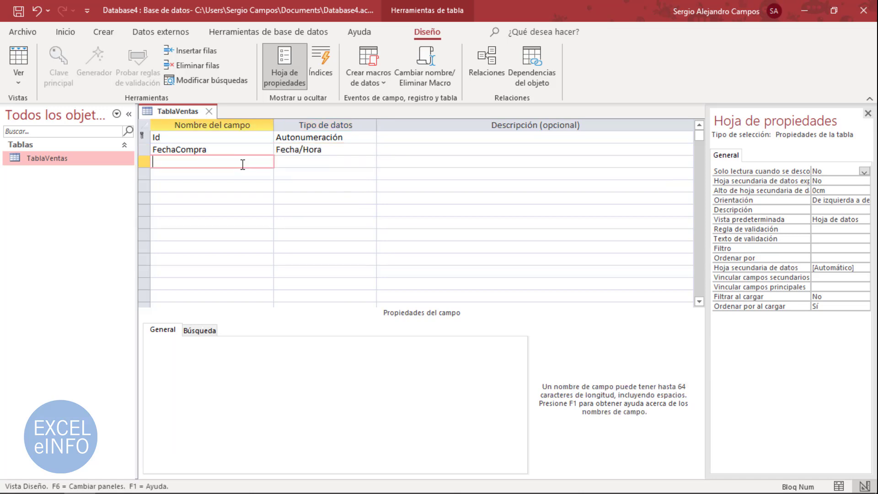
text(Producto)
key(Tab)
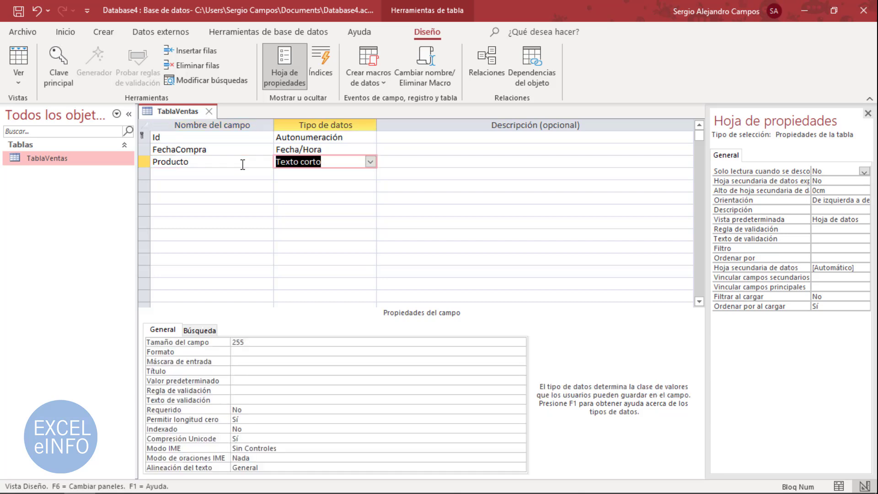
key(Tab)
key(Tab)
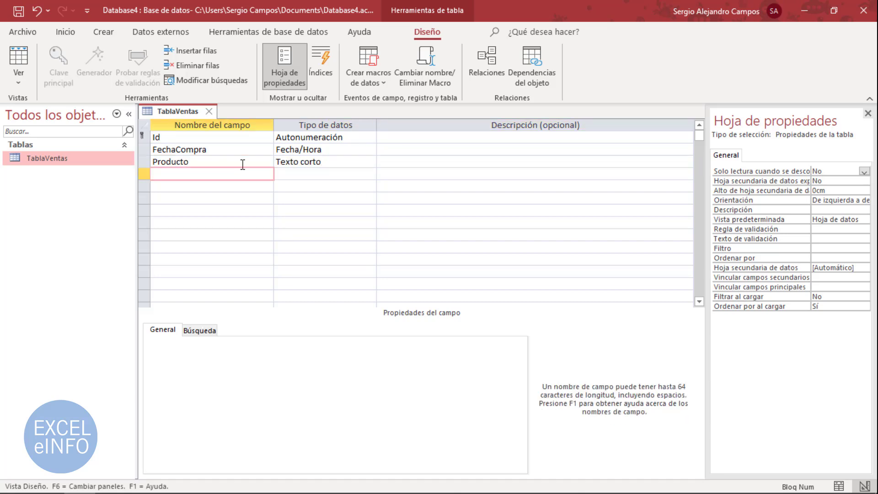
text(Categoría)
key(Tab)
key(Tab)
key(Tab)
Add a Sucursal field and start the Lookup Wizard for it, choosing to enter the list values manually.
text(Sucursal)
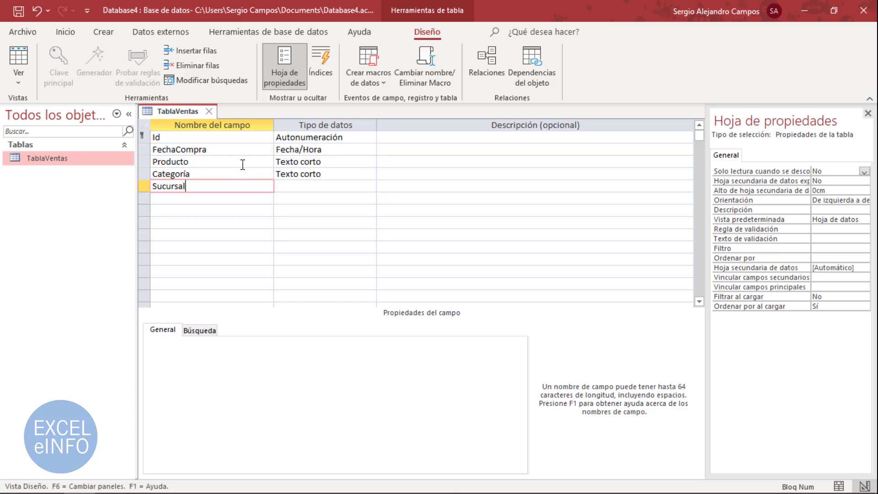
key(Tab)
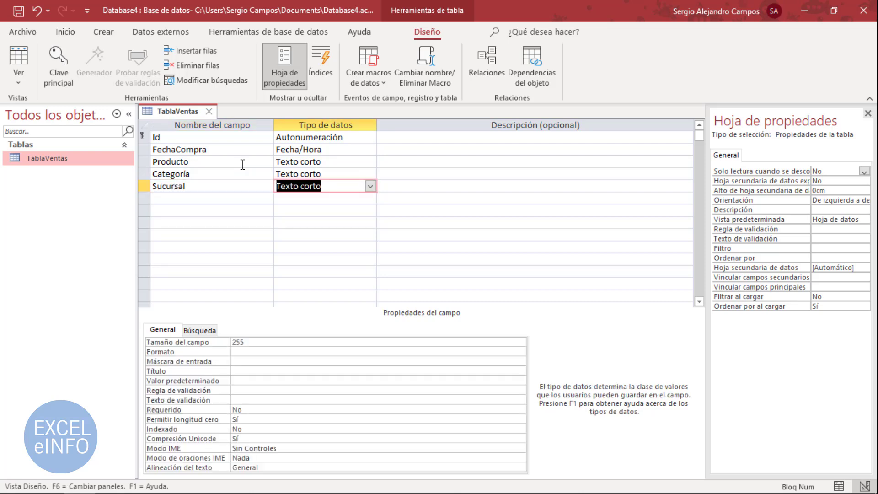
click(371, 186)
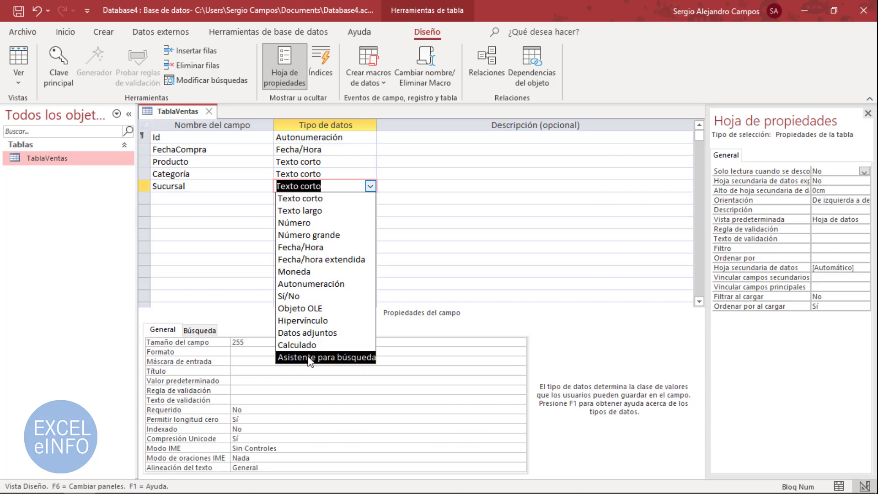
click(329, 359)
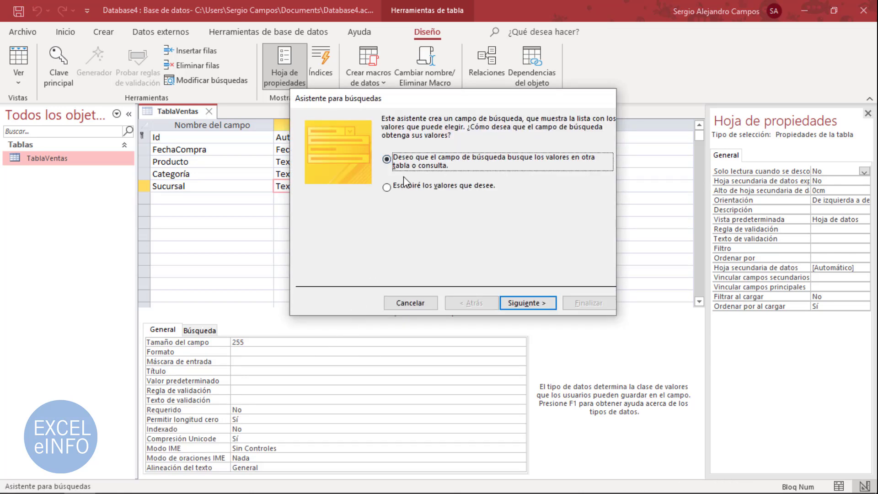
click(403, 186)
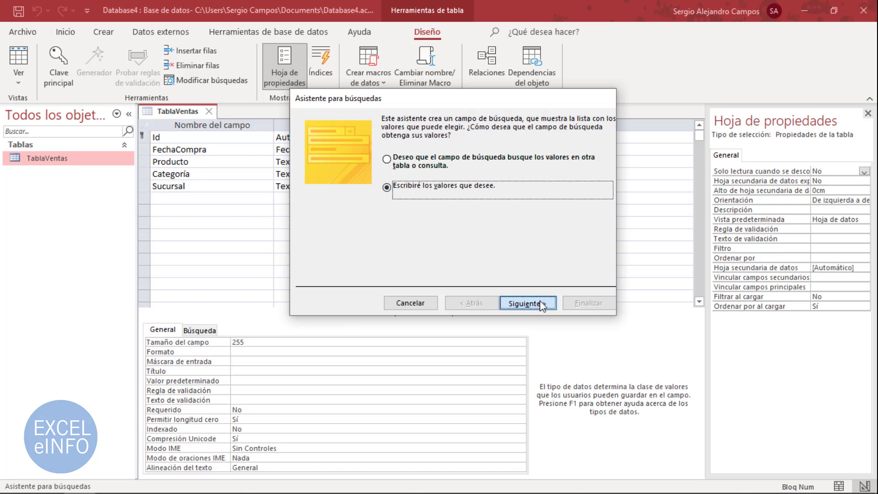
click(521, 303)
Enter Sucursal 1, Sucursal 2, Sucursal 3, Sucursal 4 and Sucursal 5 as the single-column lookup values.
click(346, 207)
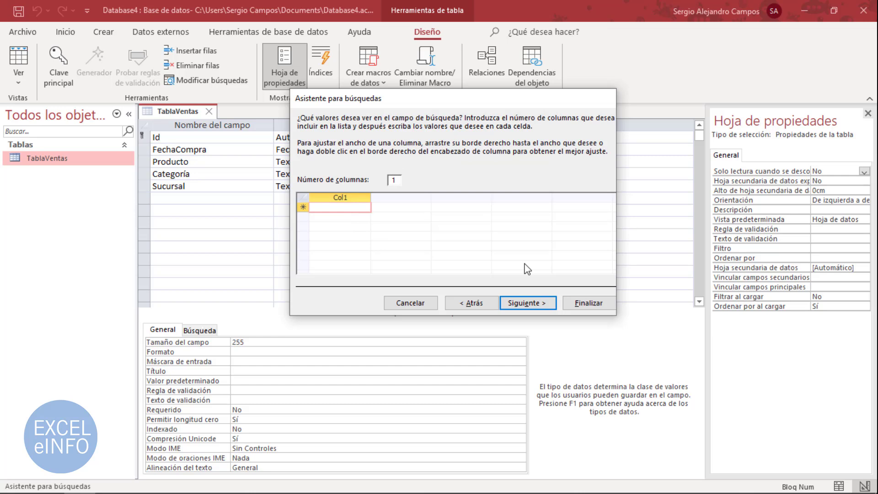
text(Sucursal 1)
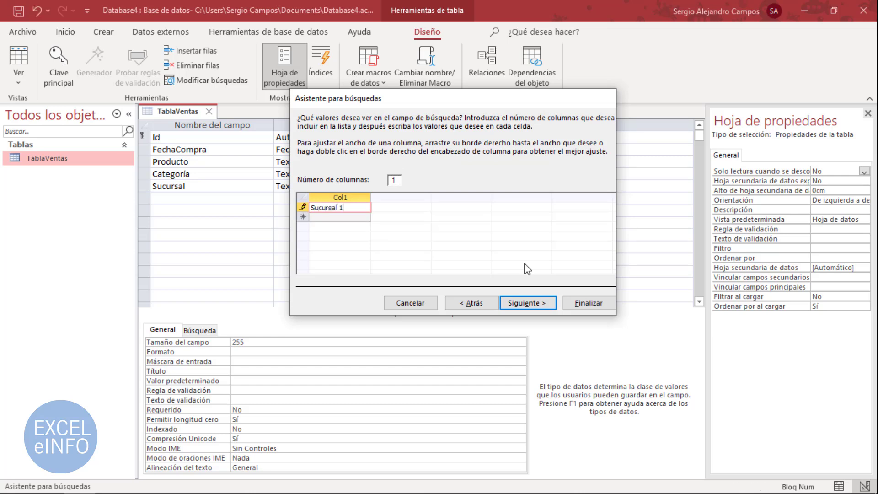
key(shift+Home)
key(ctrl+c)
key(Down)
key(ctrl+v)
key(BackSpace)
text(2)
key(Down)
key(ctrl+v)
key(BackSpace)
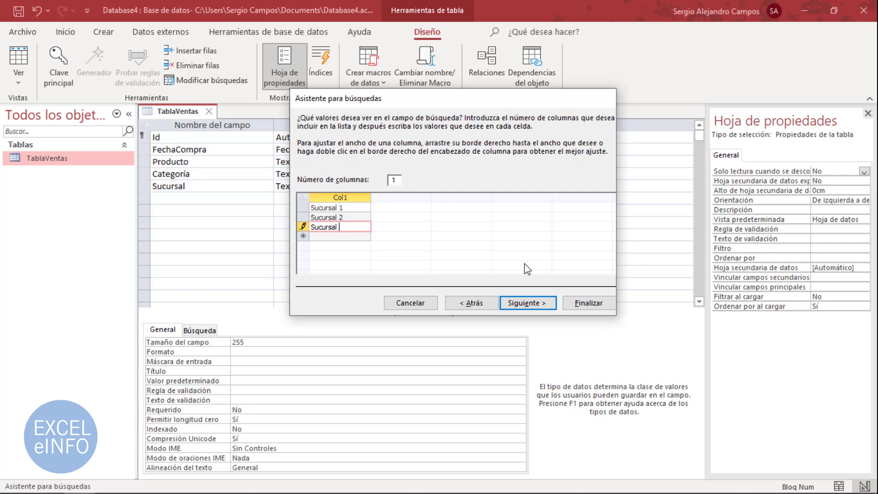
text(3)
key(Down)
key(ctrl+v)
key(BackSpace)
text(4)
key(Down)
key(ctrl+v)
key(BackSpace)
text(5)
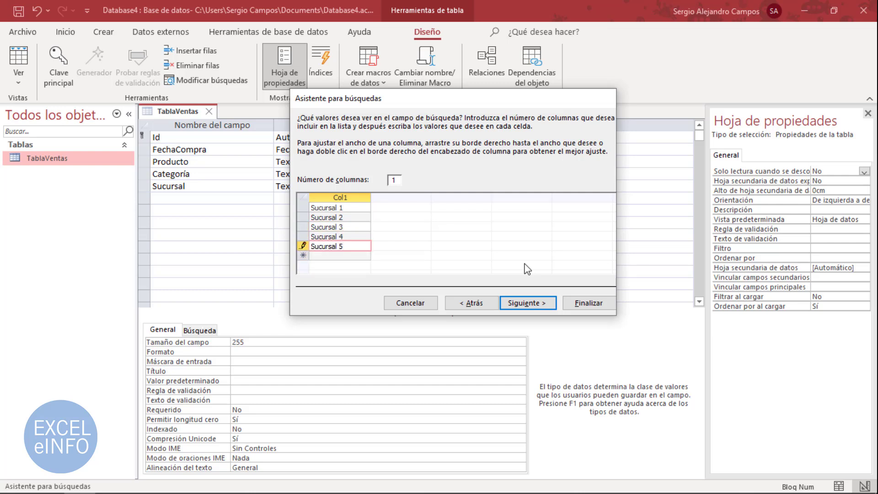
Limit the Sucursal lookup entries to the list, finish the wizard, and select the Sucursal field.
click(534, 304)
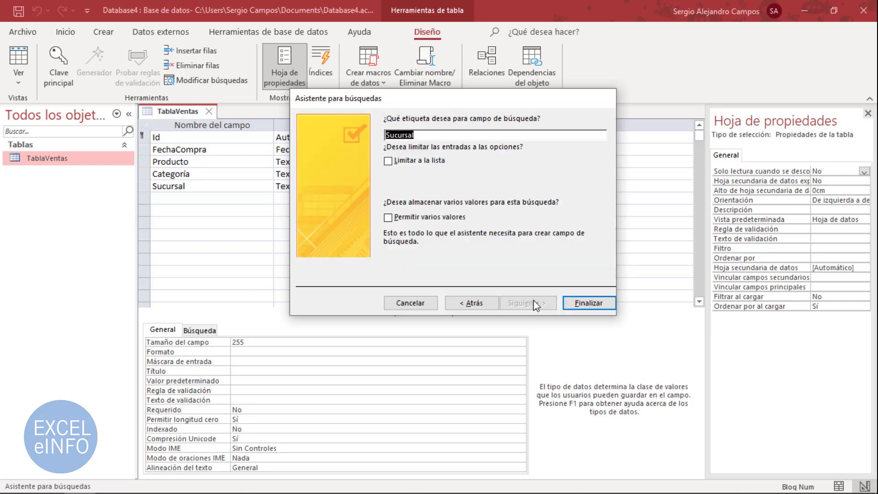
click(422, 160)
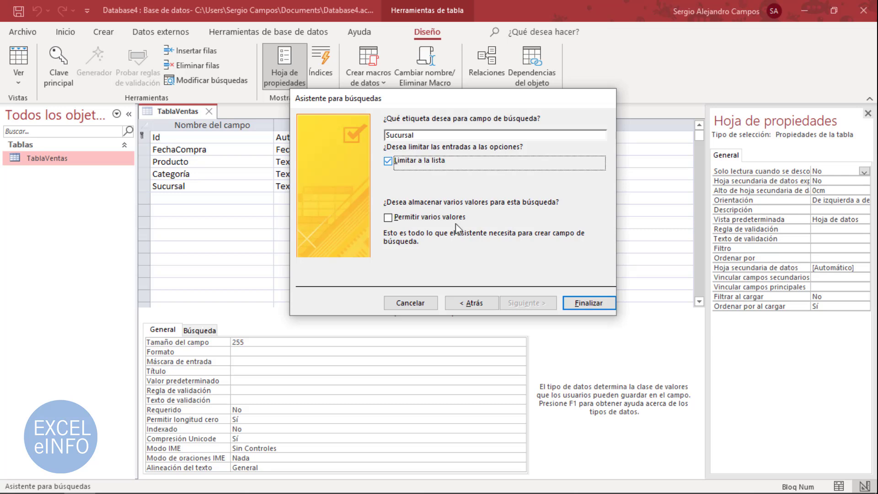
click(588, 304)
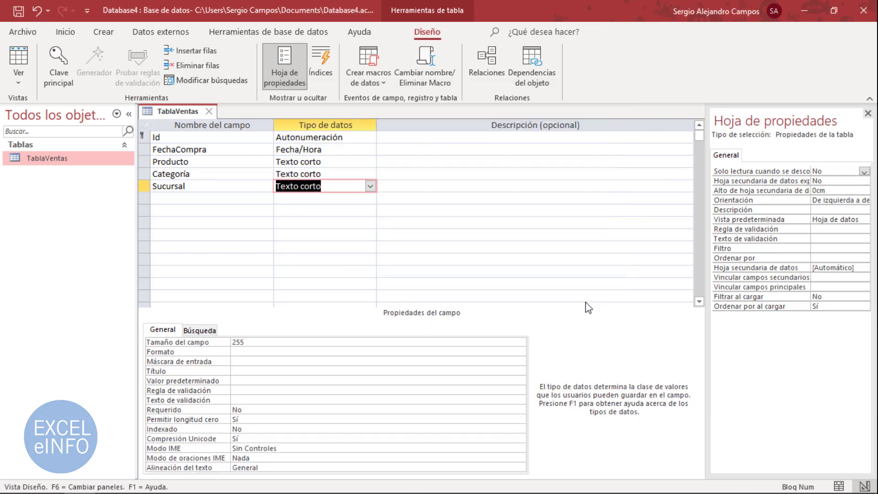
click(252, 187)
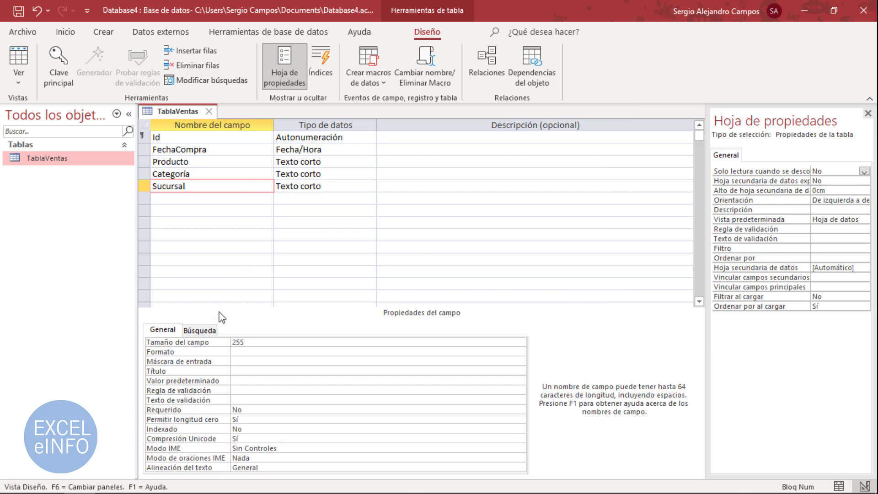
Examine the lookup properties of the Sucursal field, especially its row source list of values.
click(204, 332)
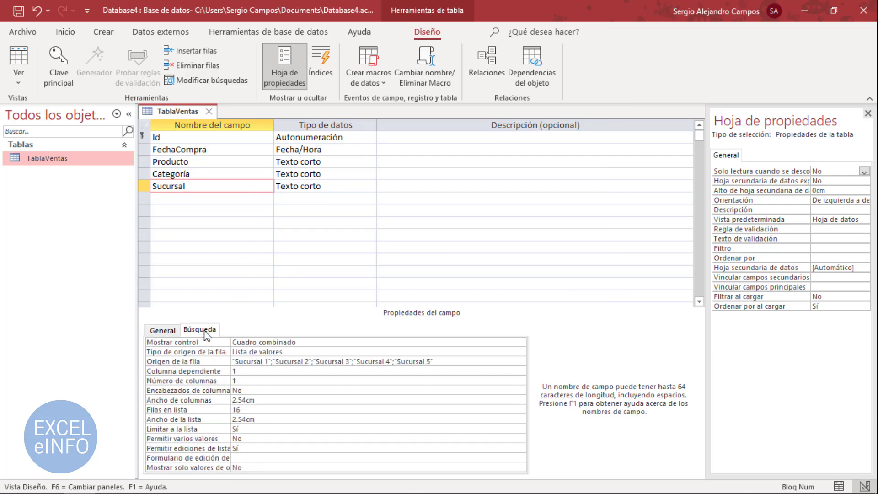
click(449, 361)
drag(449, 361, 224, 363)
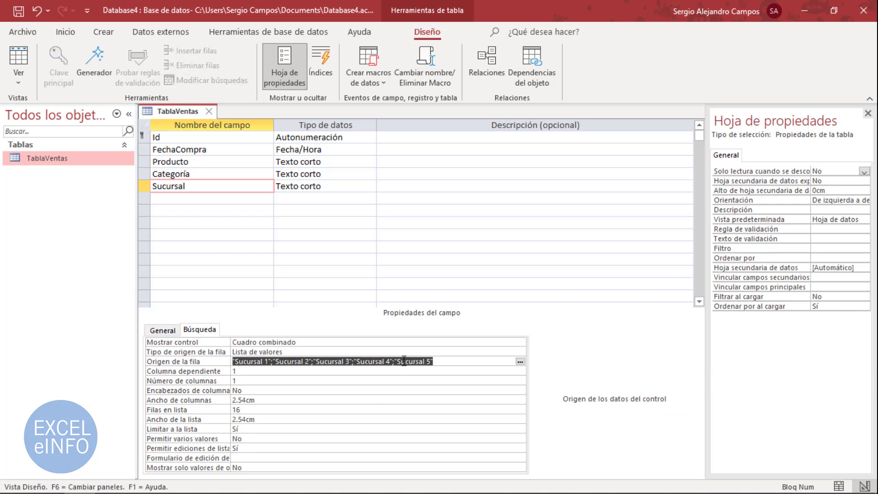
click(450, 362)
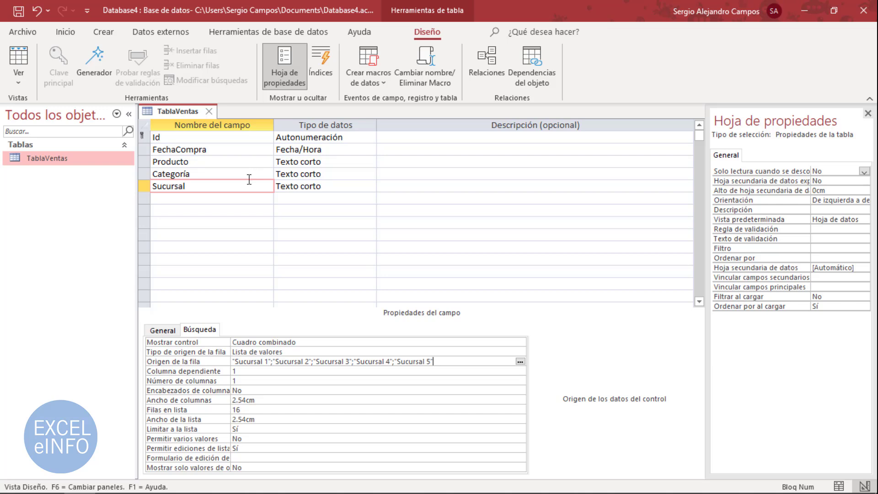
Insert a Cliente field with the Texto corto data type above FechaCompra.
click(223, 146)
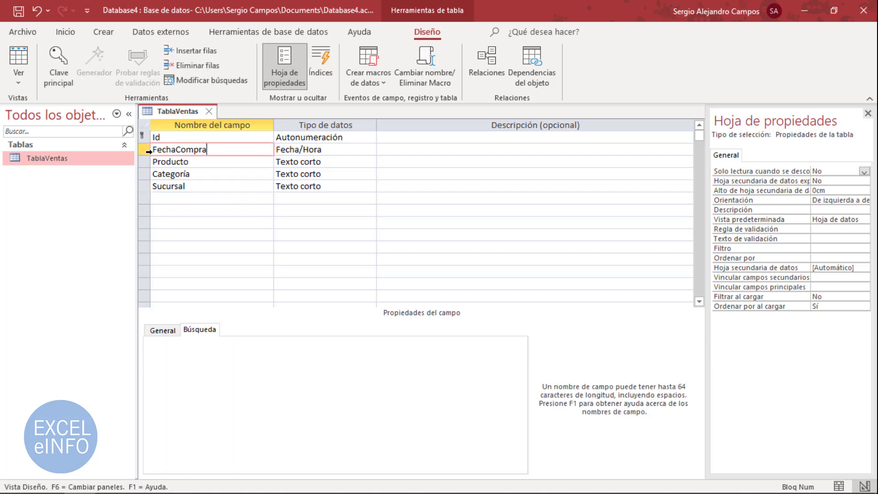
right_click(143, 151)
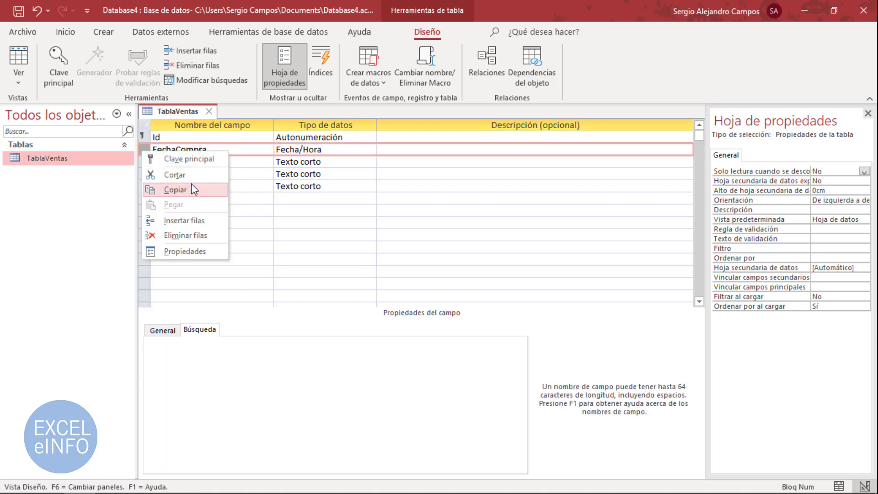
click(226, 220)
click(259, 151)
text(Clie)
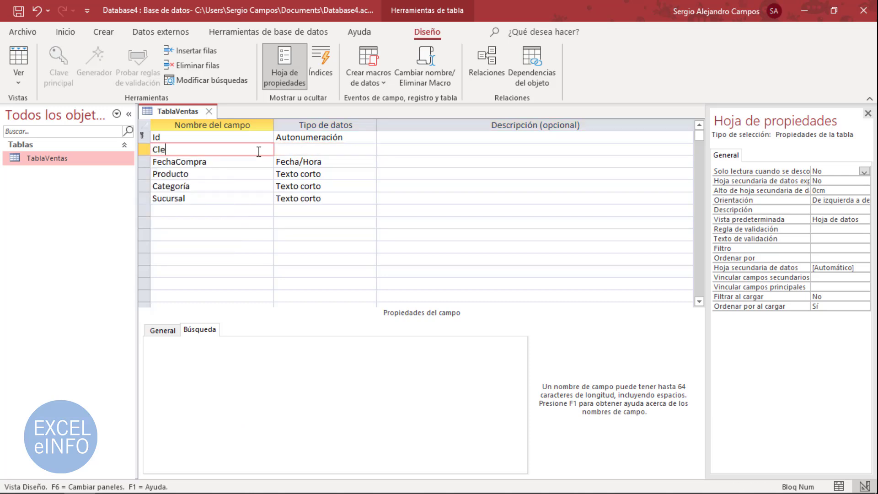
text(nte)
key(Tab)
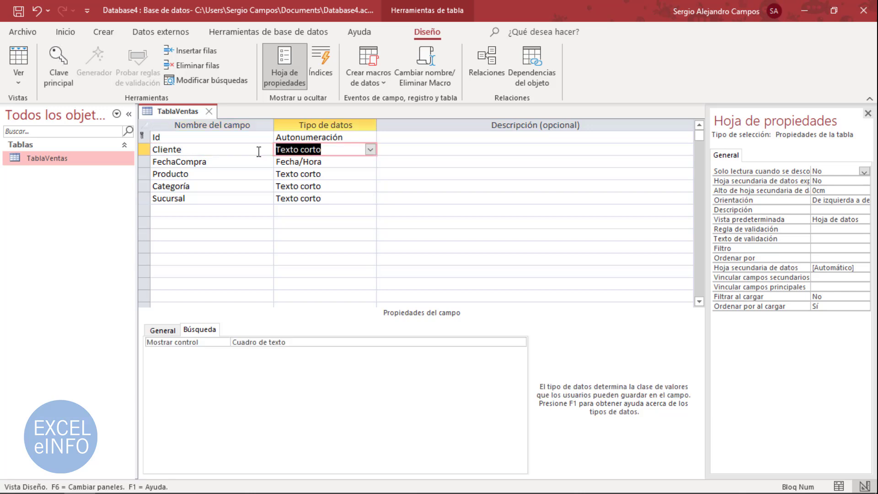
key(Tab)
key(Tab)
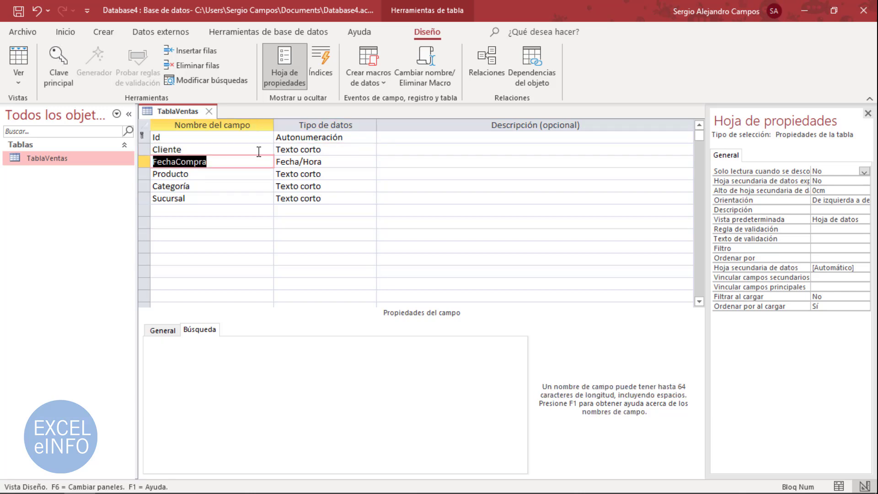
Close TablaVentas saving its design changes, and reopen the table to enter records.
click(208, 111)
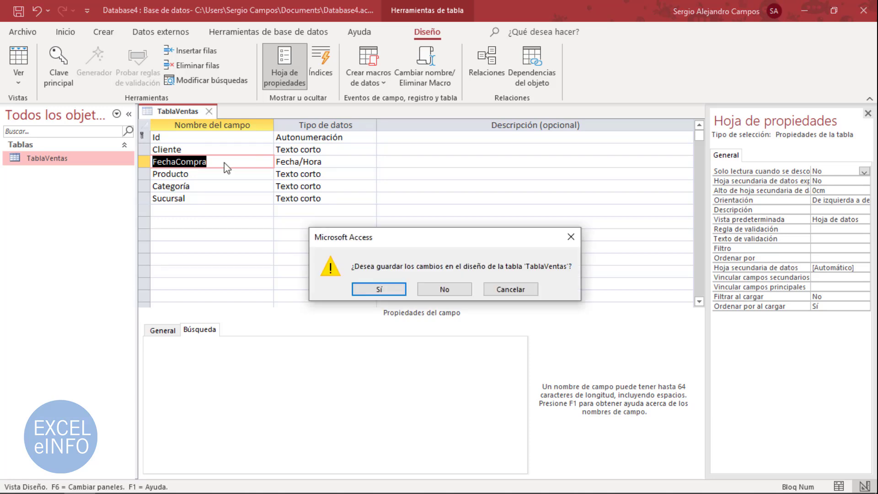
click(366, 289)
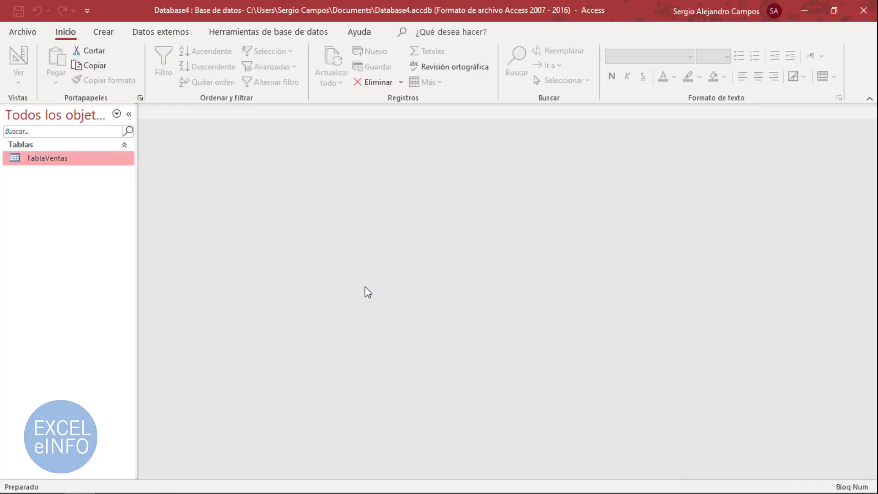
double_click(59, 160)
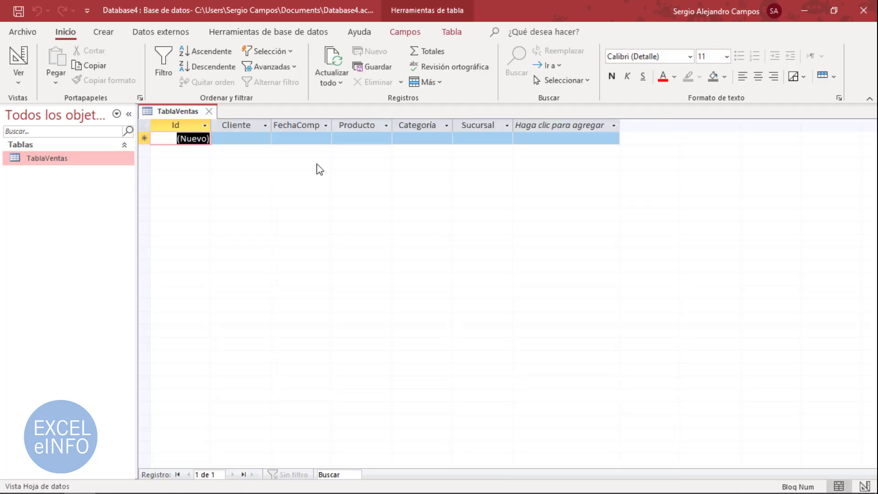
In the first record, enter the customer's name as Cliente and 14-3 as the FechaCompra date.
key(Tab)
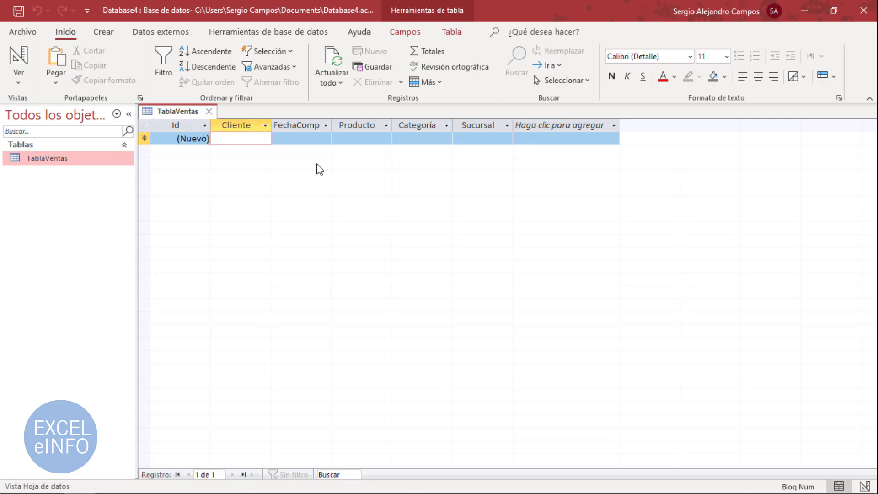
text(Ser)
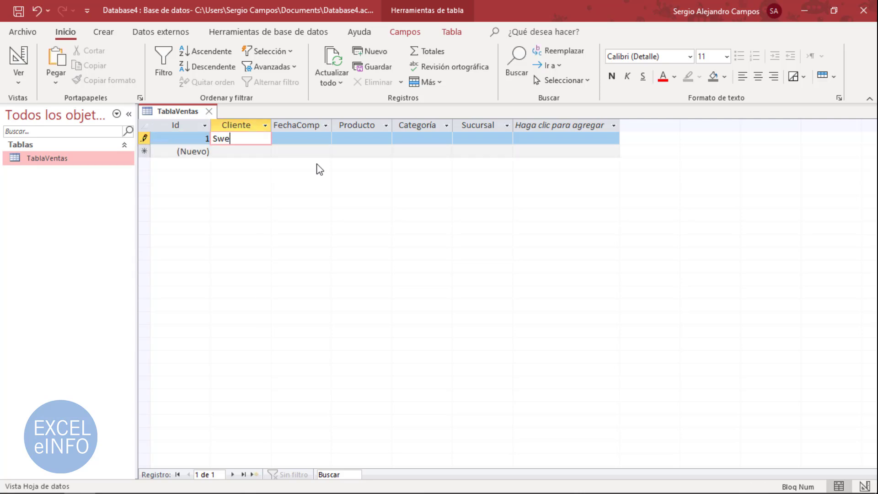
text(gio)
key(Tab)
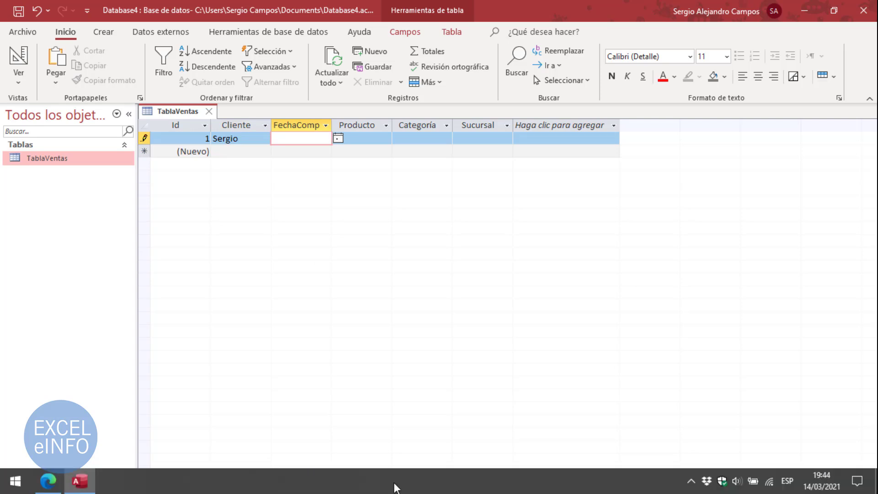
text(14-3)
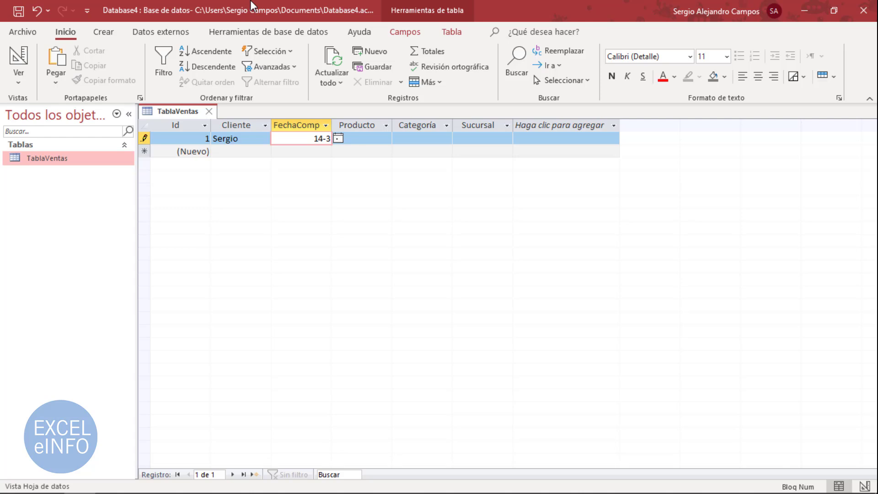
key(Tab)
Enter Silla as the Producto and Muebles as the Categoría of the first record.
key(Caps_Lock)
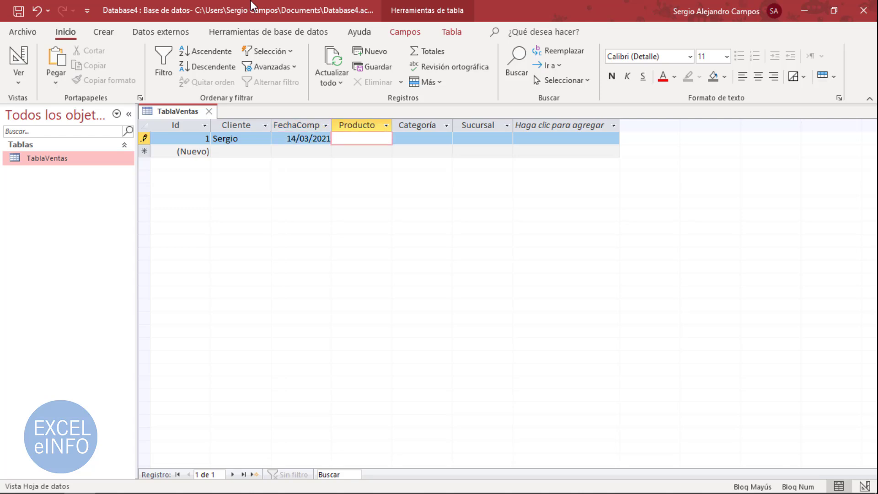
text(S)
key(Caps_Lock)
text(illa)
key(Tab)
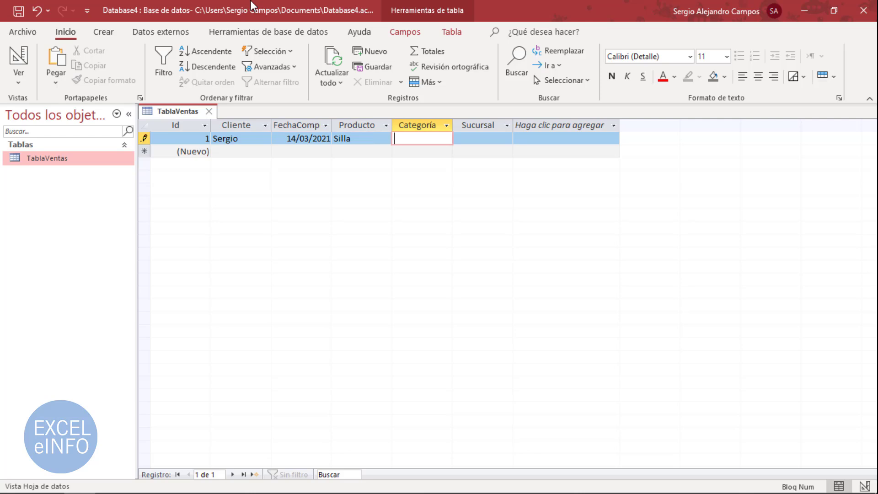
key(Caps_Lock)
text(M)
key(Caps_Lock)
text(uebles)
key(Tab)
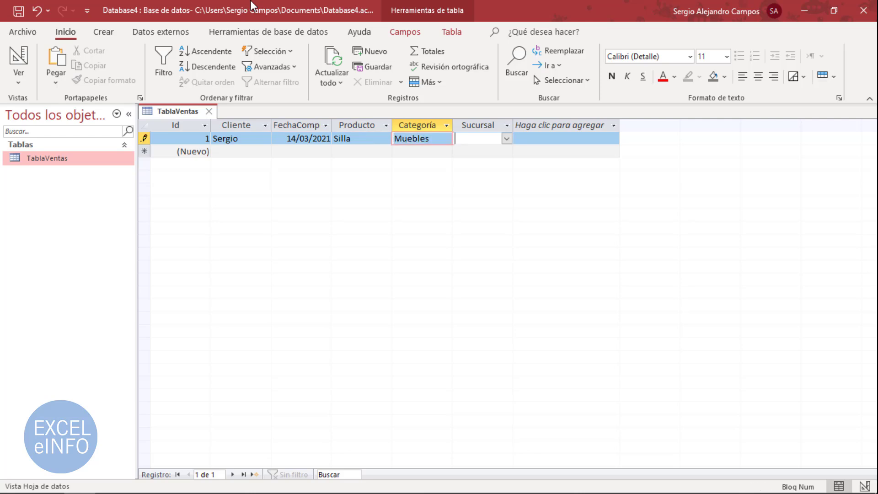
Choose Sucursal 3 as the record's Sucursal, and close and reopen TablaVentas.
click(506, 138)
click(506, 175)
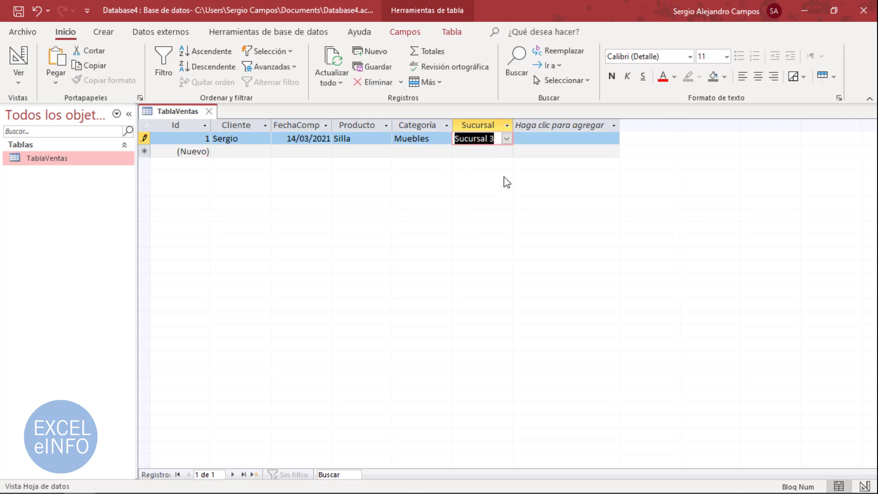
click(209, 111)
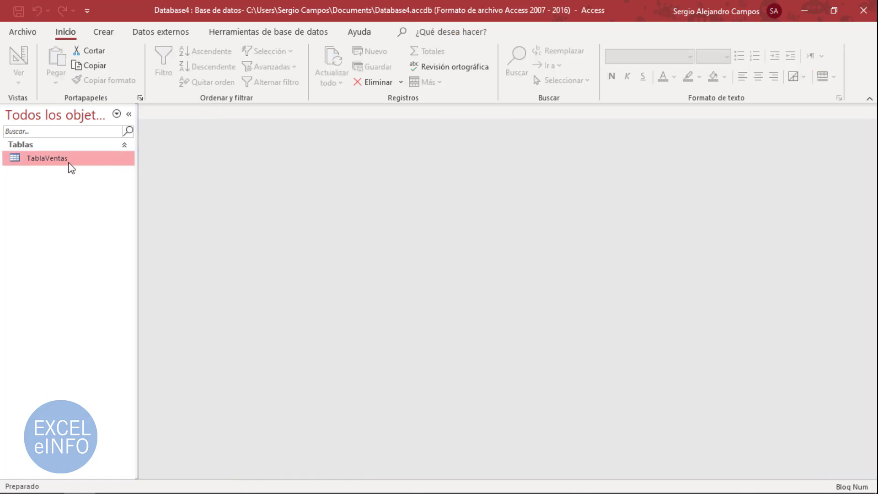
double_click(68, 160)
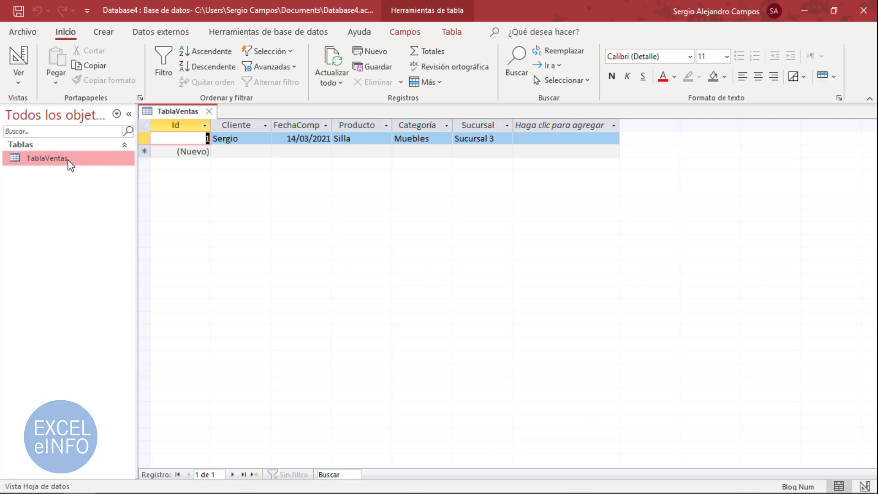
Switch to the browser, open the exceleinfo site in SharePoint from Office 365, and copy its web address.
key(alt+Tab)
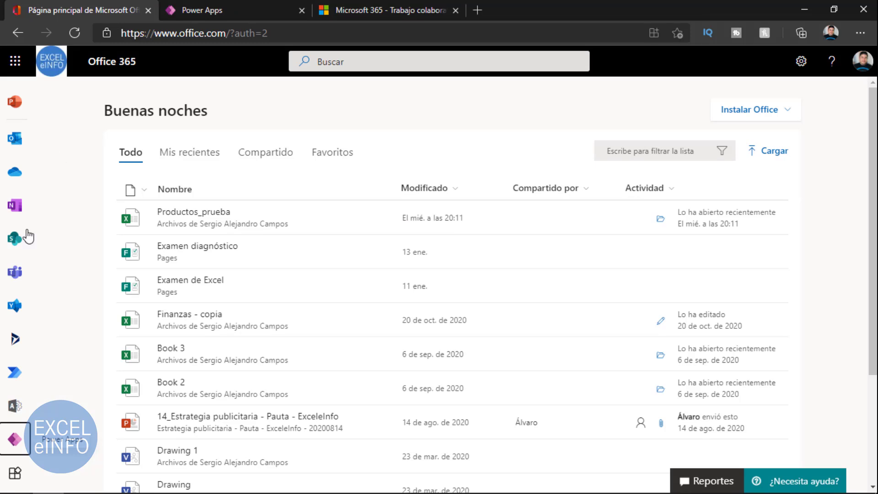
click(18, 245)
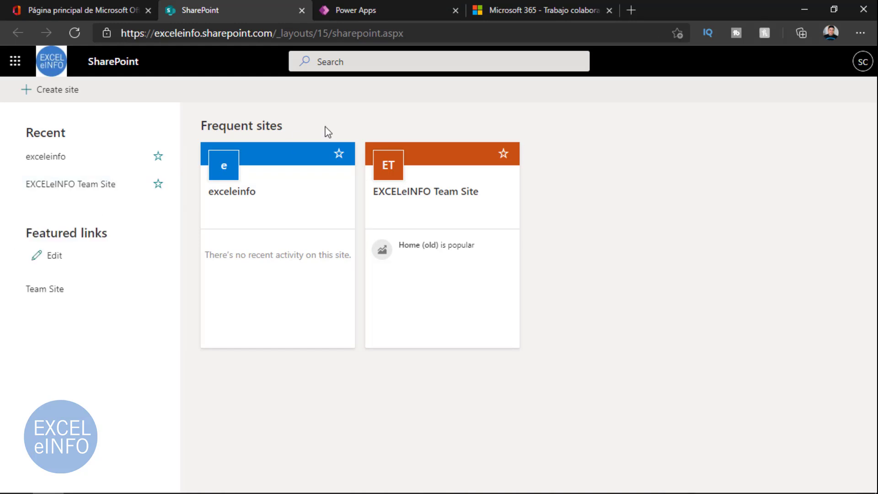
click(248, 196)
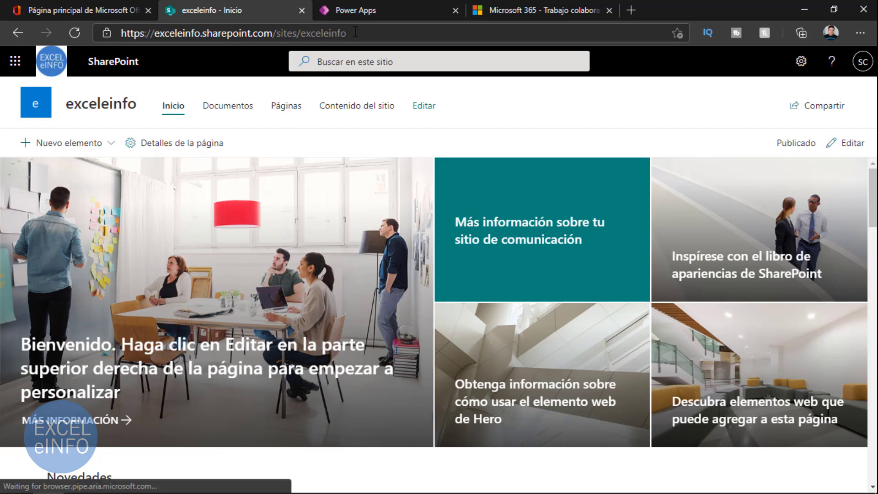
click(243, 34)
right_click(241, 32)
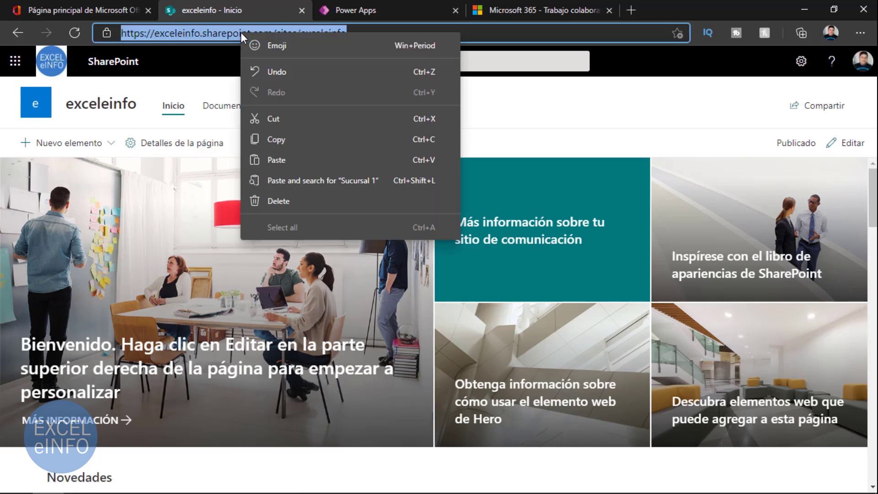
click(303, 136)
key(alt+Tab)
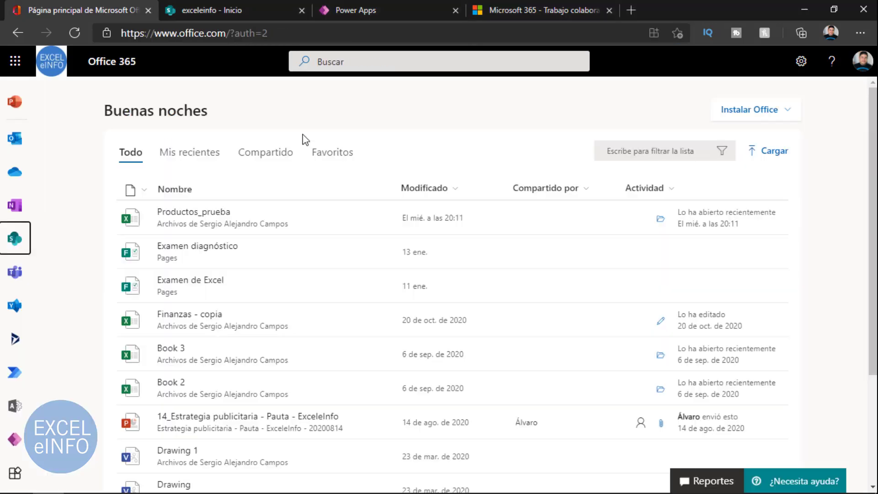
key(alt+Tab)
key(Tab)
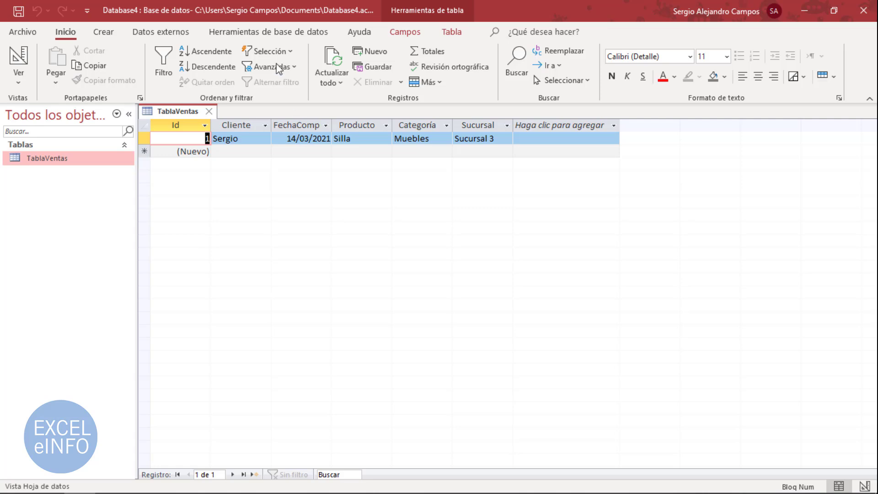
click(161, 33)
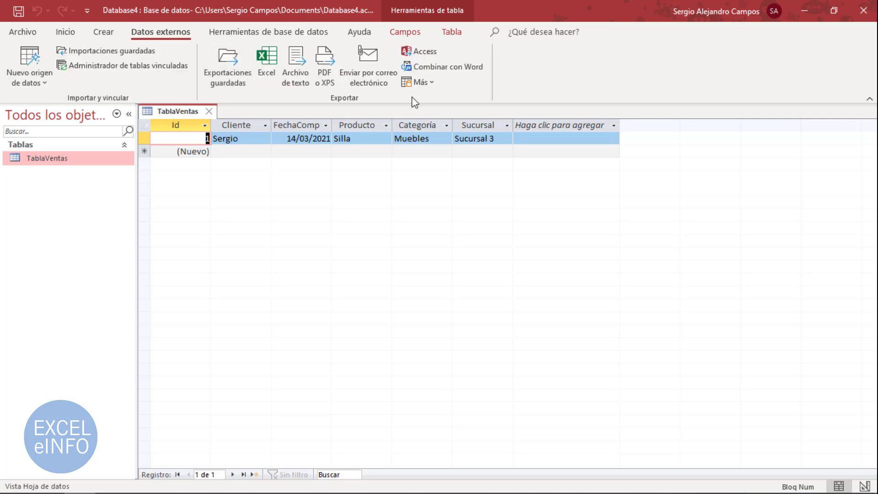
click(419, 82)
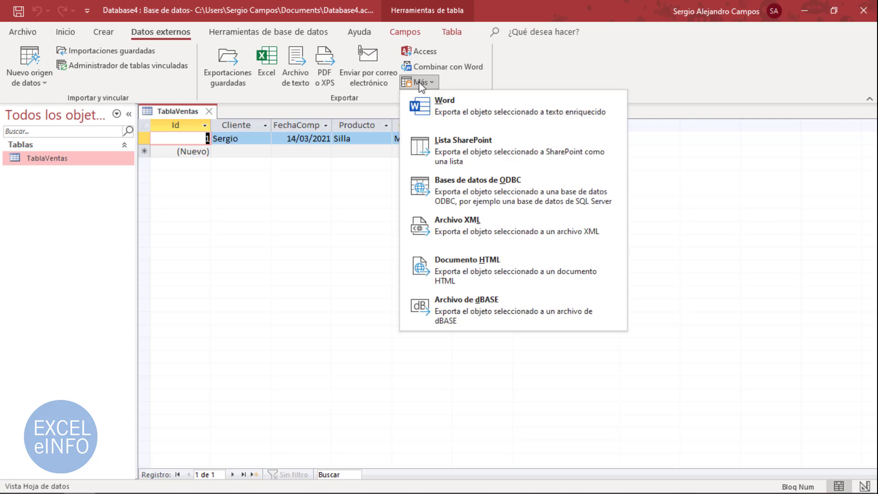
click(485, 154)
drag(399, 204, 222, 204)
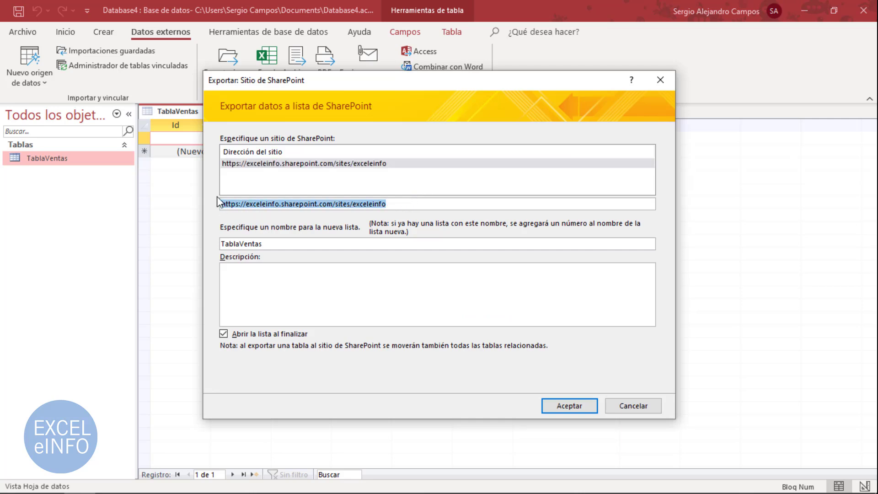
drag(277, 246, 217, 245)
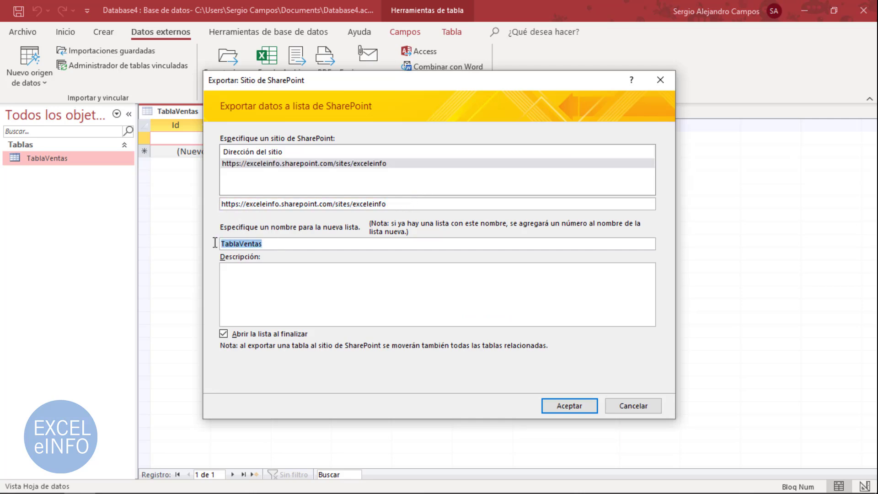
click(290, 242)
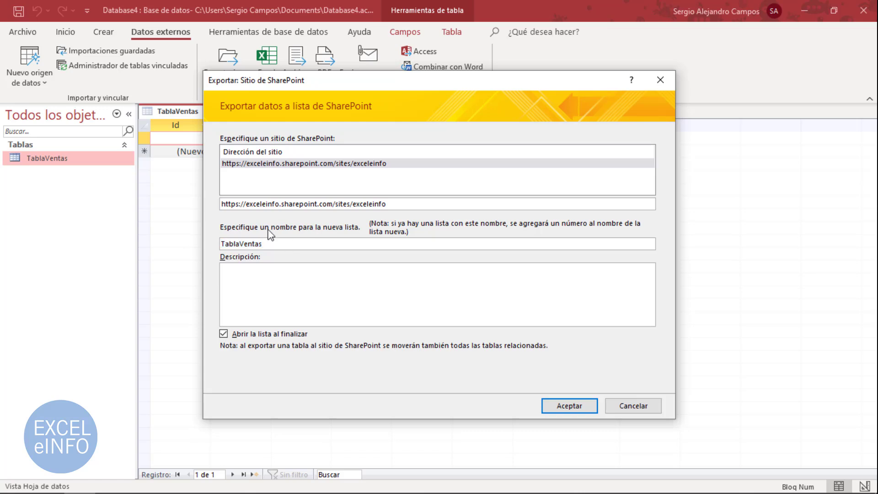
click(566, 407)
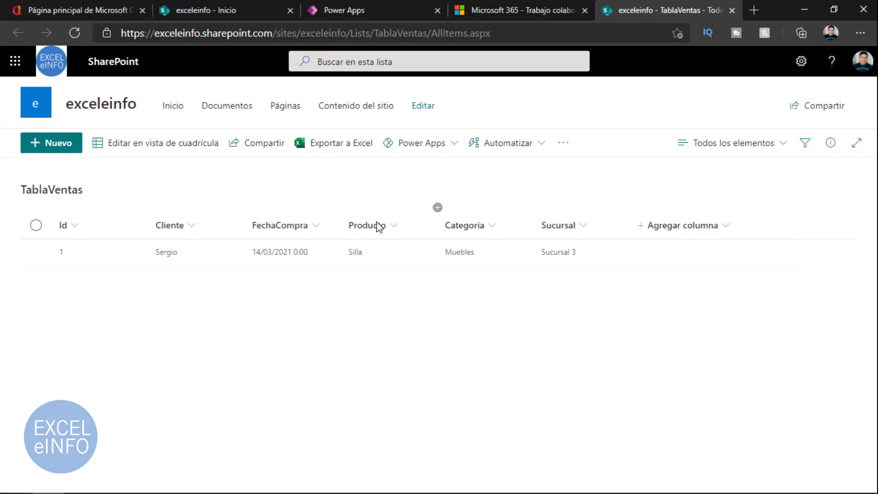
Examine the new-item form of the TablaVentas SharePoint list and close it without saving.
click(53, 146)
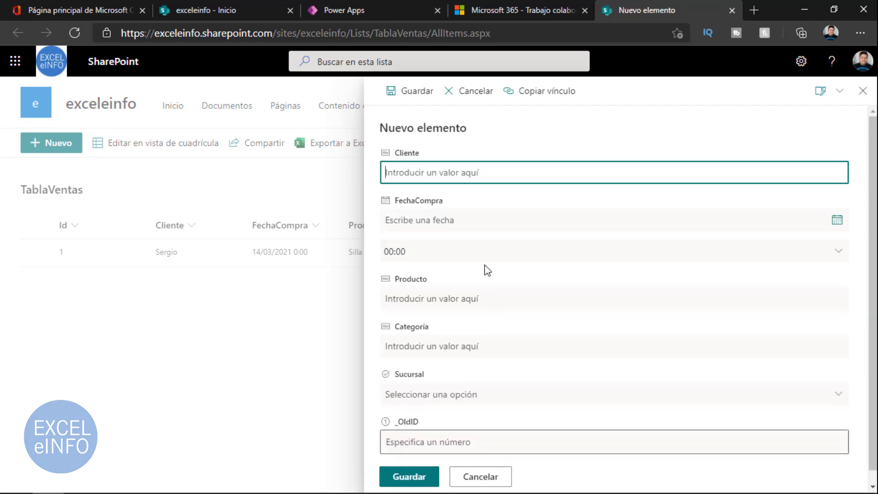
click(862, 90)
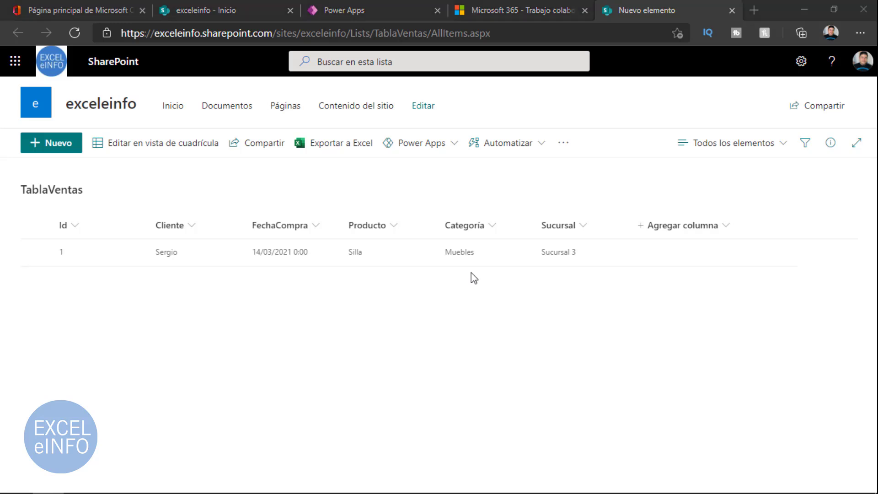
Return to Access, close the export wizard without saving the export steps, and compare TablaVentas with its SharePoint list.
key(alt+Tab)
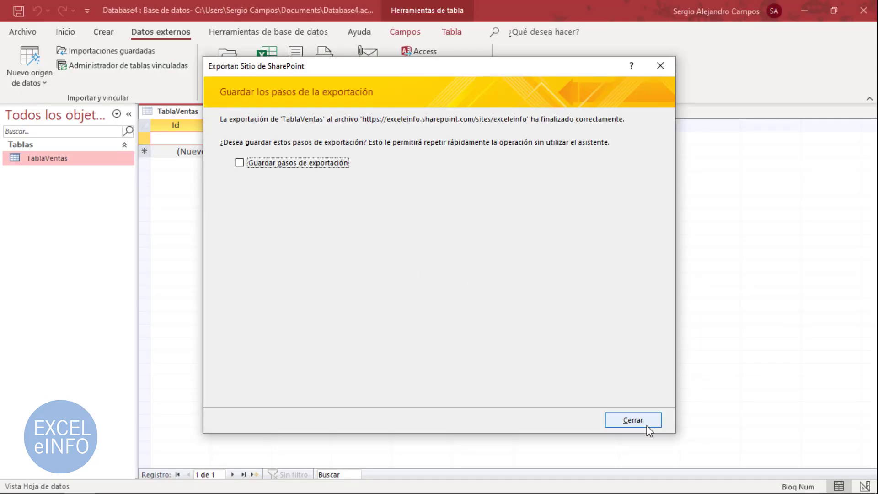
click(640, 420)
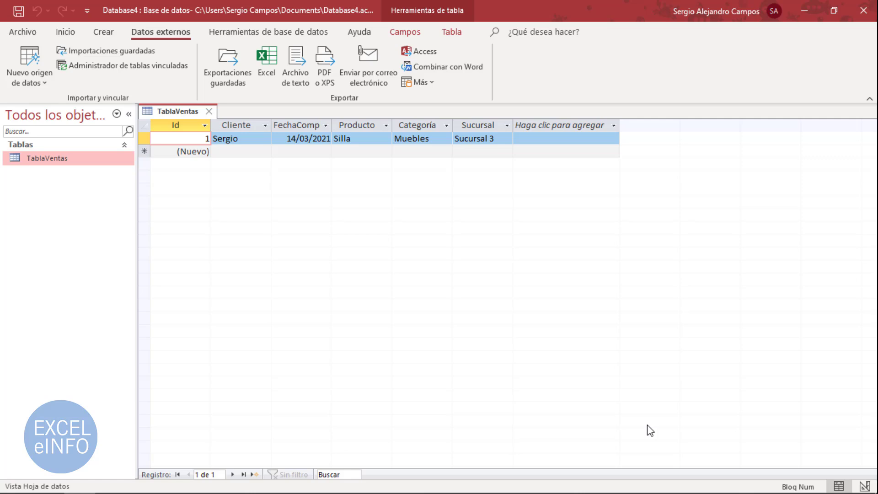
key(alt+Tab)
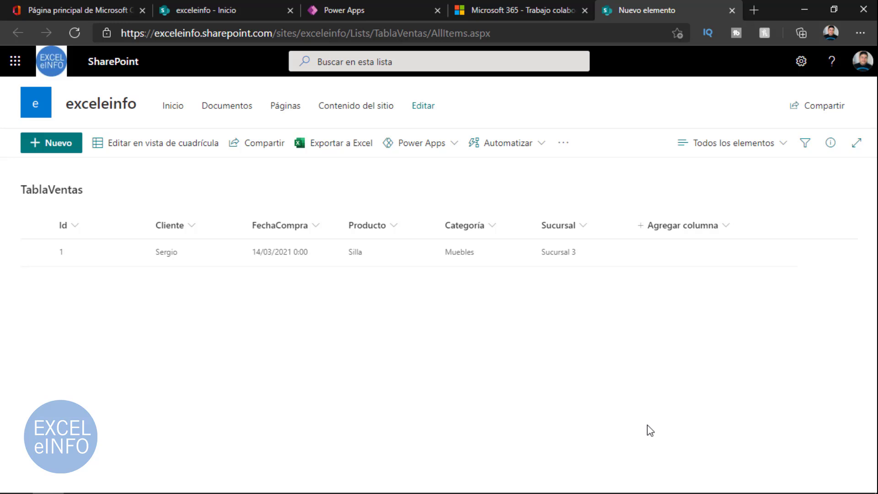
key(alt+Tab)
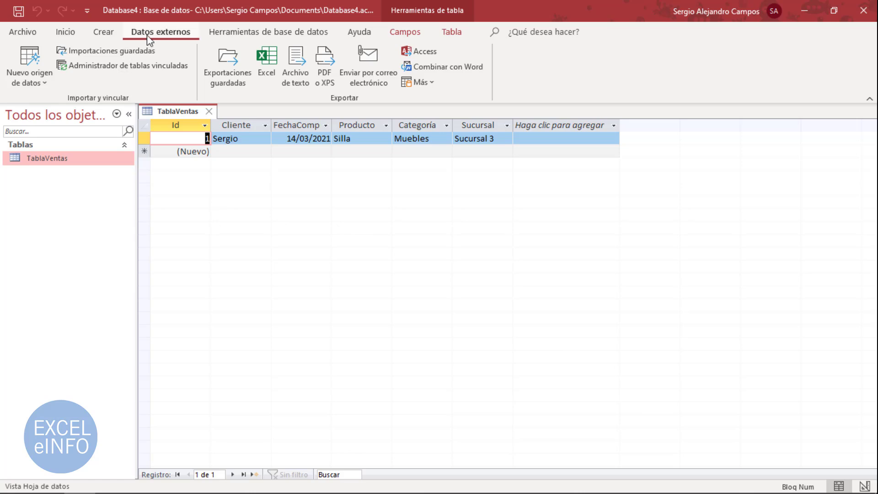
click(31, 81)
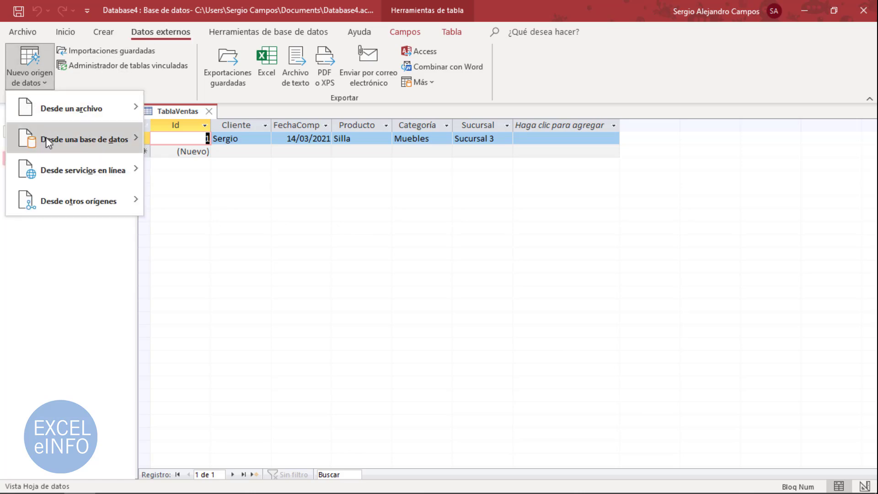
mouse_move(76, 171)
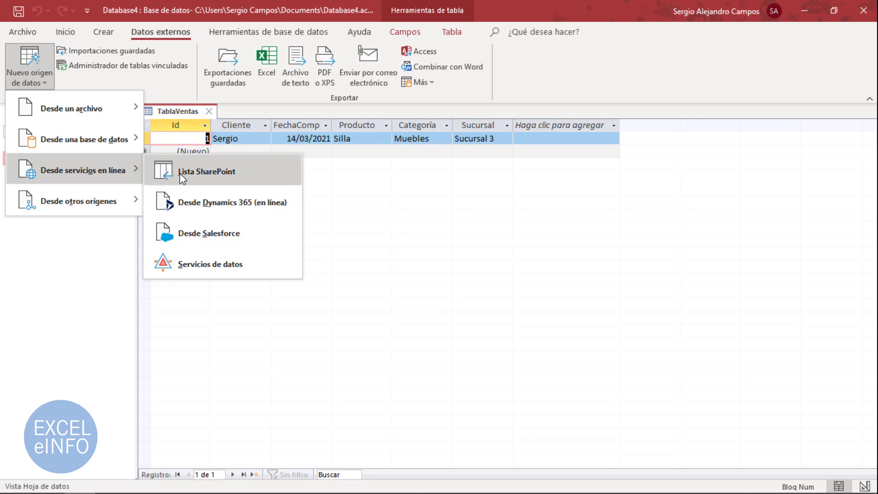
click(230, 168)
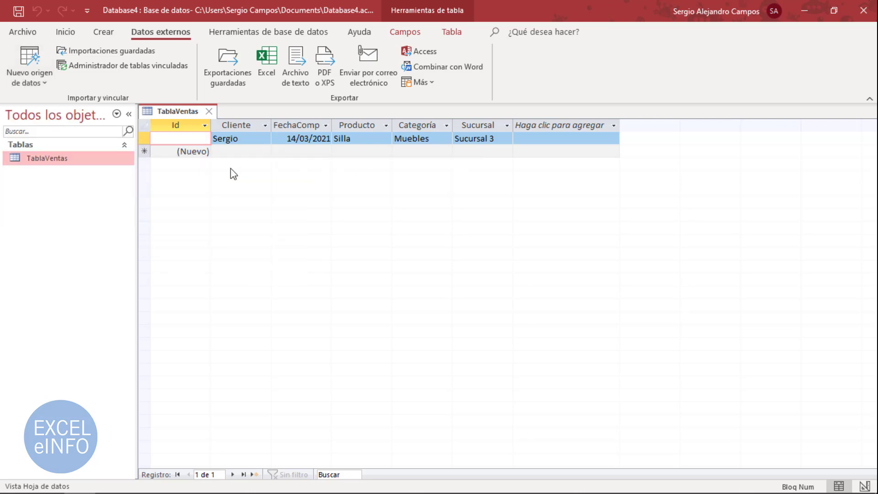
click(408, 189)
drag(408, 189, 207, 187)
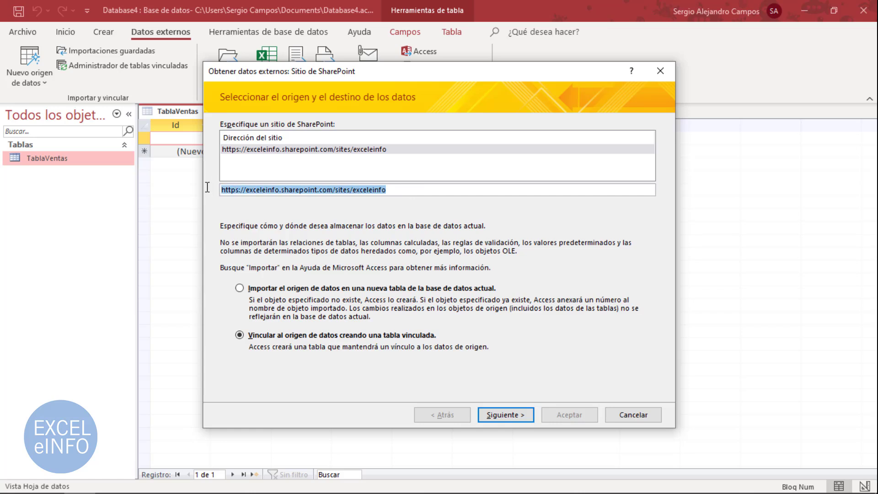
click(292, 291)
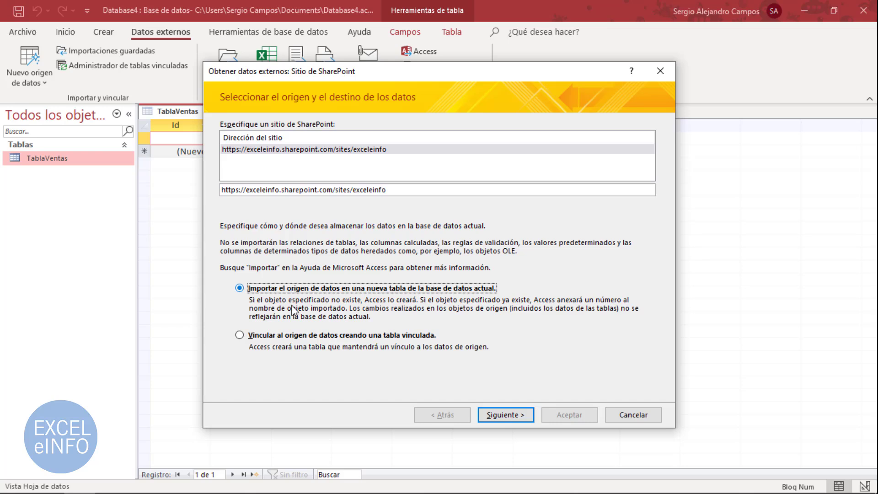
click(293, 336)
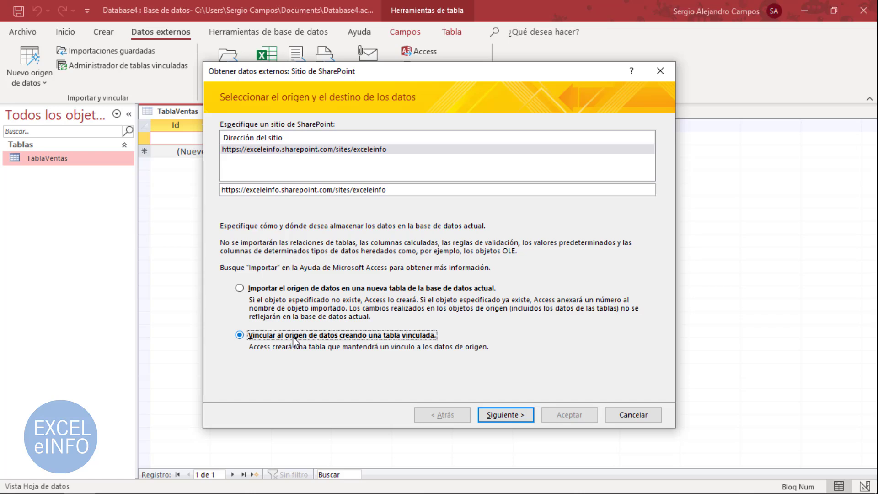
Link the site's TablaVentas list to the database and open the resulting linked table.
click(500, 413)
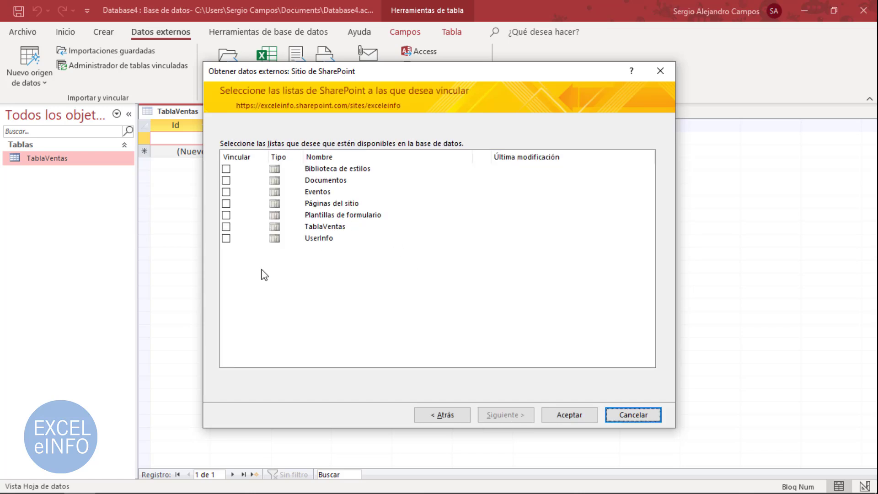
click(226, 226)
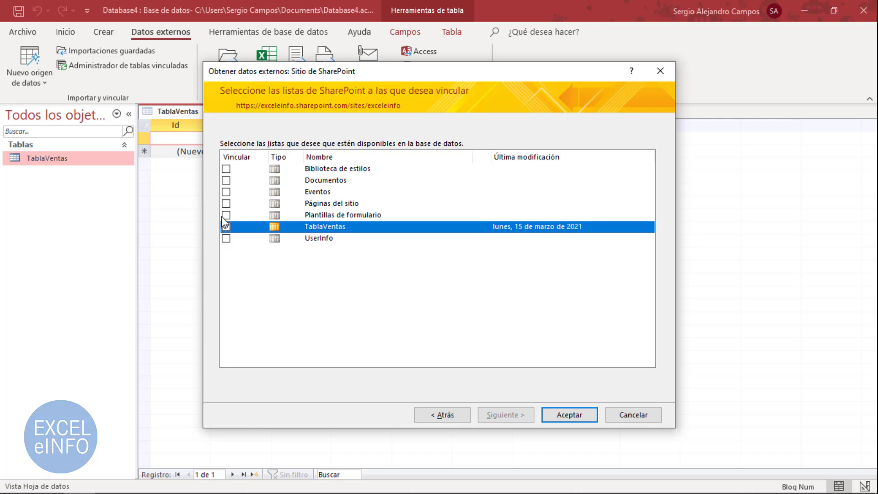
click(577, 417)
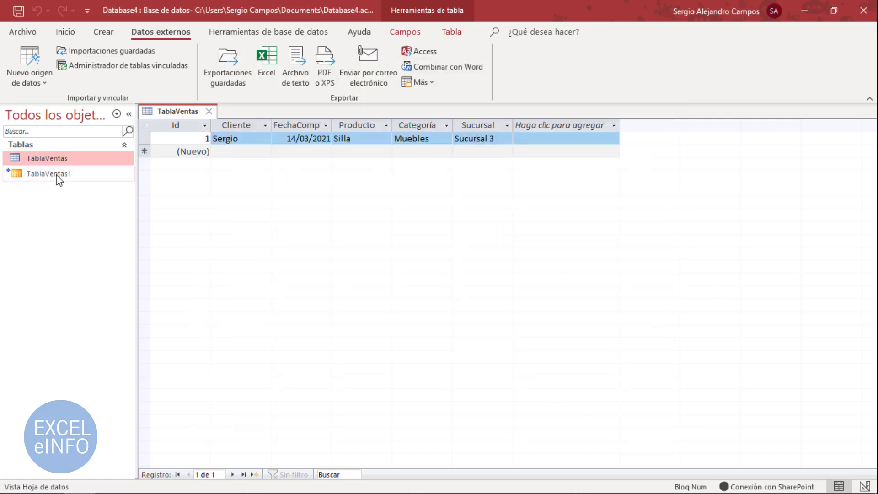
click(56, 175)
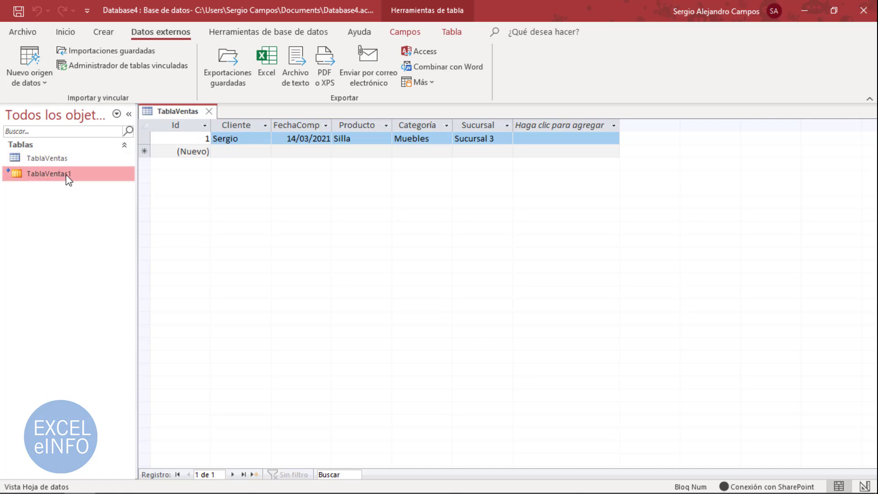
double_click(66, 175)
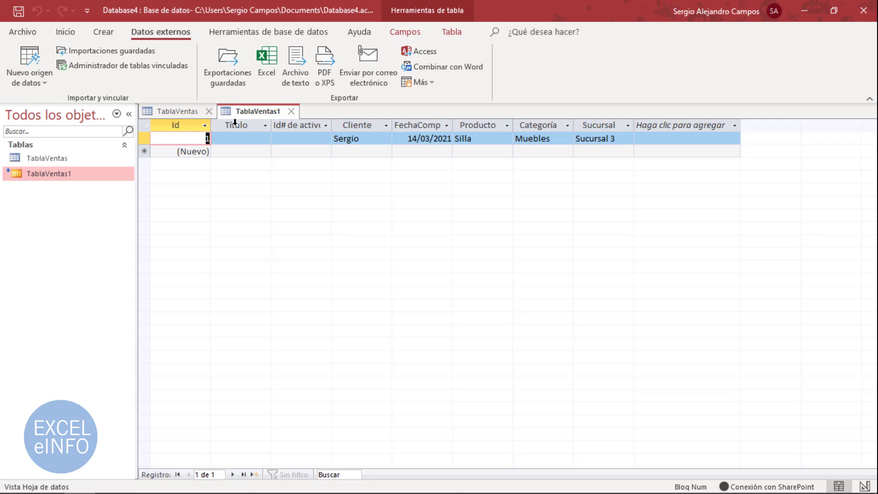
Start a new record in the linked table with the customer's name as Cliente and 18/03/2021 as the purchase date.
click(351, 151)
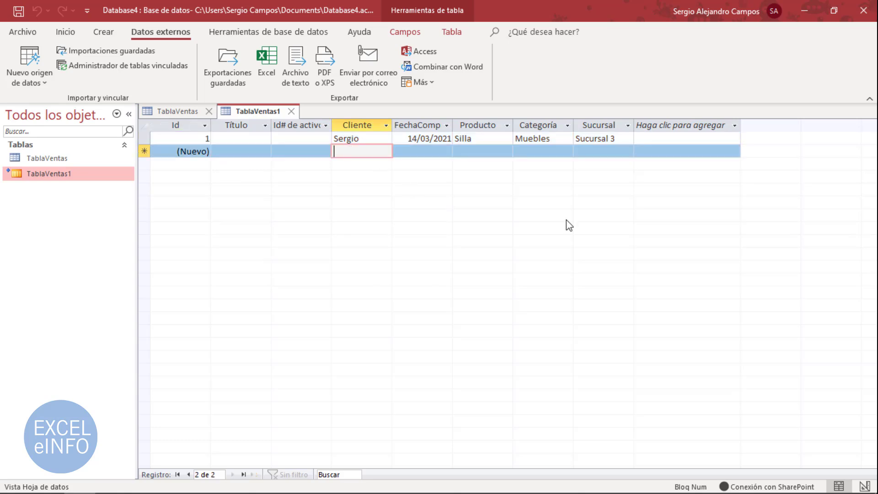
text(Alejandro)
key(Tab)
text(15)
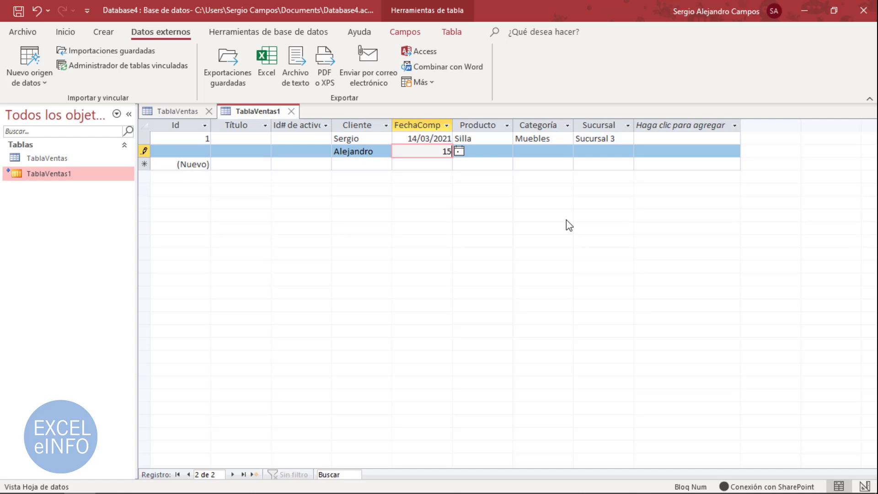
key(BackSpace)
key(BackSpace)
click(459, 151)
click(422, 213)
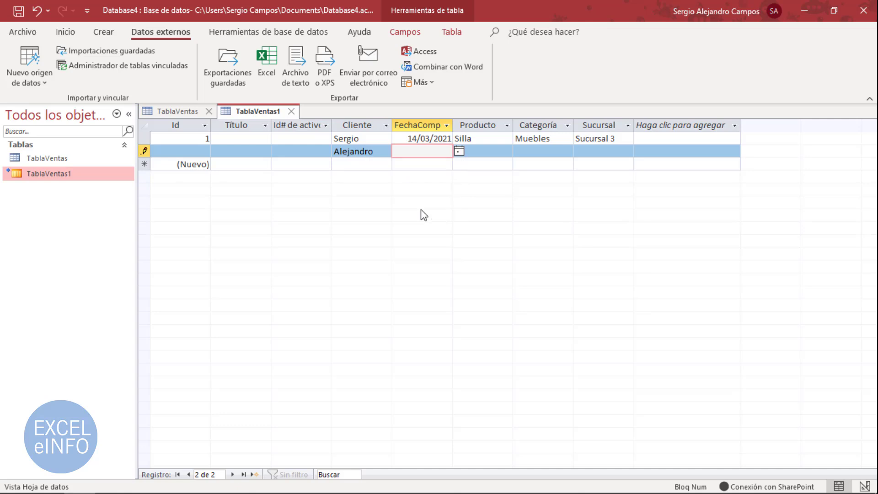
Complete the new record with Producto Micrófono, Categoría Otros and Sucursal 4.
click(490, 158)
text(Micro)
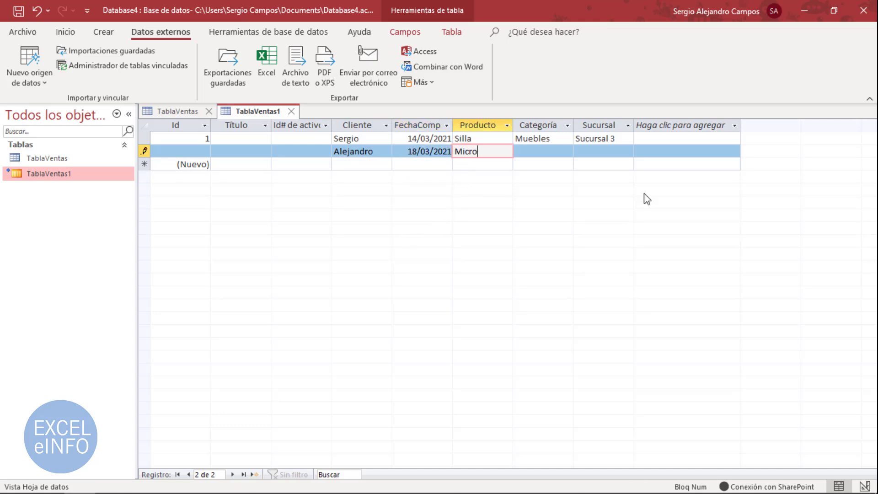
text(fono)
key(Tab)
text(Otros)
key(Tab)
key(alt+Down)
key(Down)
key(Down)
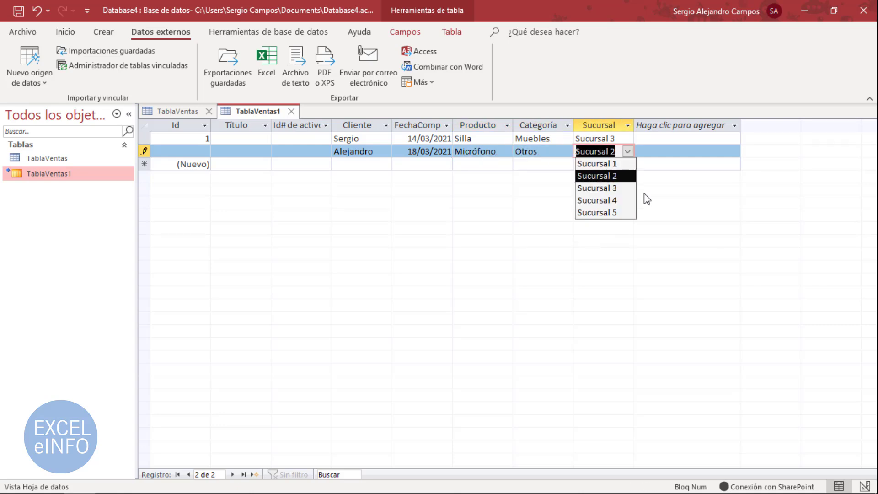
click(626, 202)
Close the linked table and reload the TablaVentas SharePoint list in the browser.
click(290, 111)
key(alt+Tab)
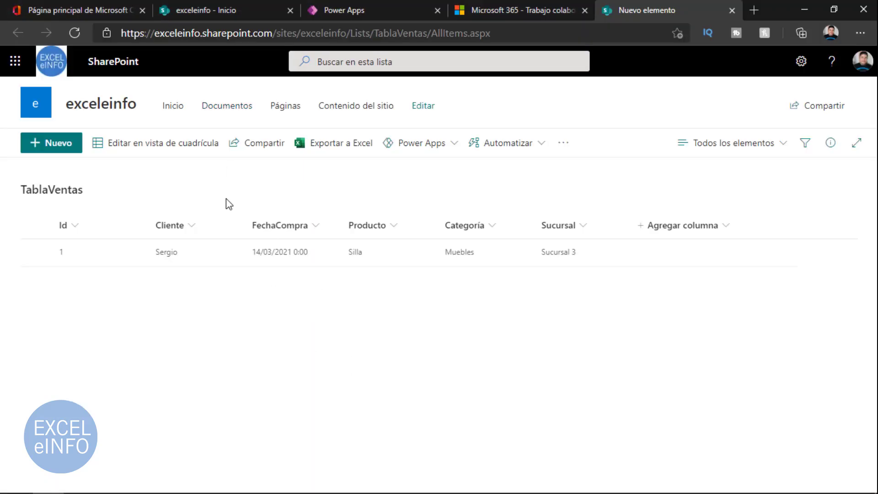
click(73, 31)
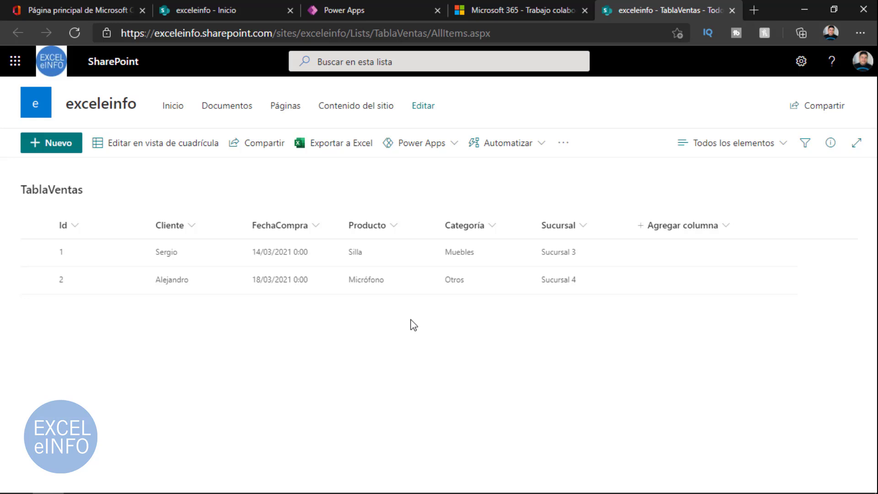
Create a Power Apps application named App de ventas from the TablaVentas list.
click(431, 146)
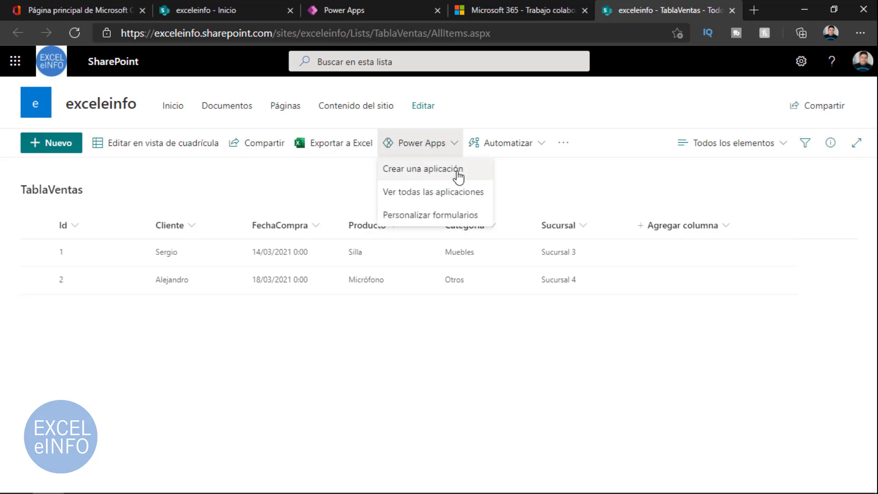
click(458, 171)
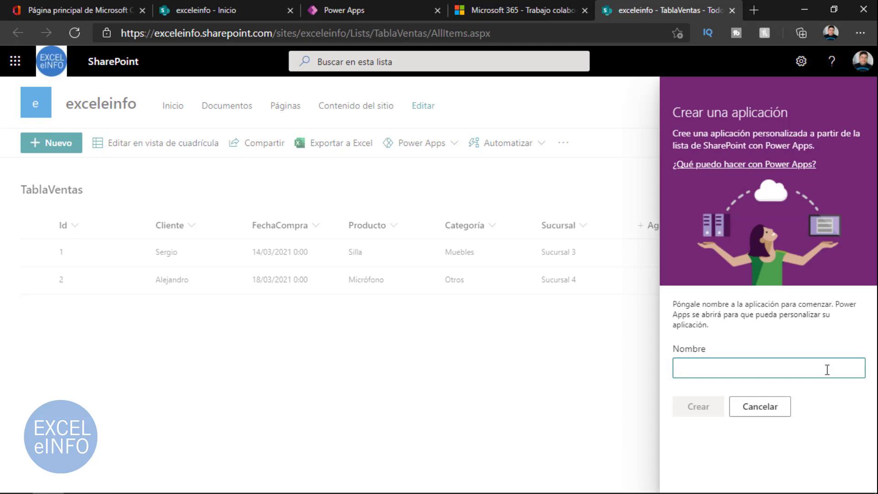
text(App de ventas)
click(700, 412)
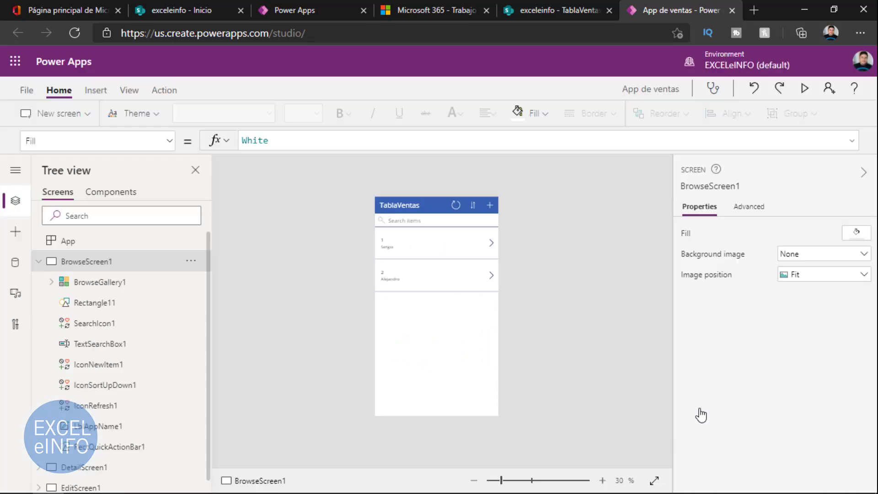
Examine the layout of BrowseScreen1 and the record fields on DetailScreen1 in the generated app.
click(603, 480)
click(603, 480)
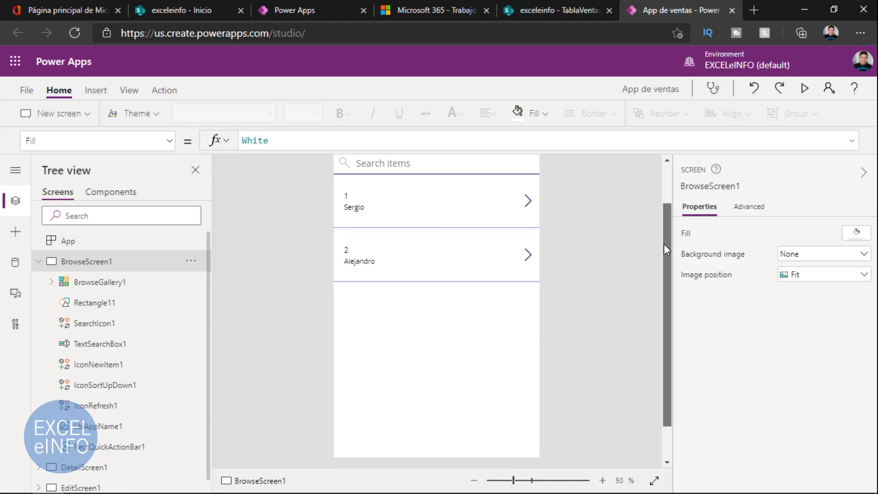
drag(663, 245, 658, 221)
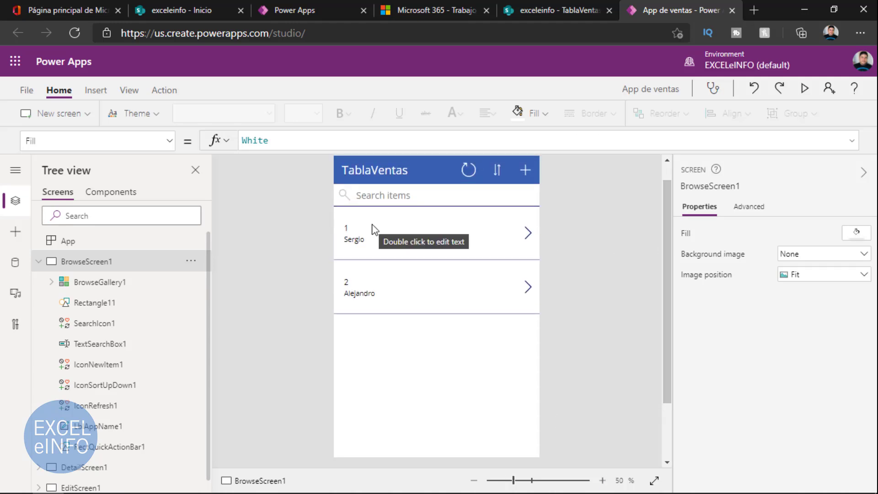
click(36, 264)
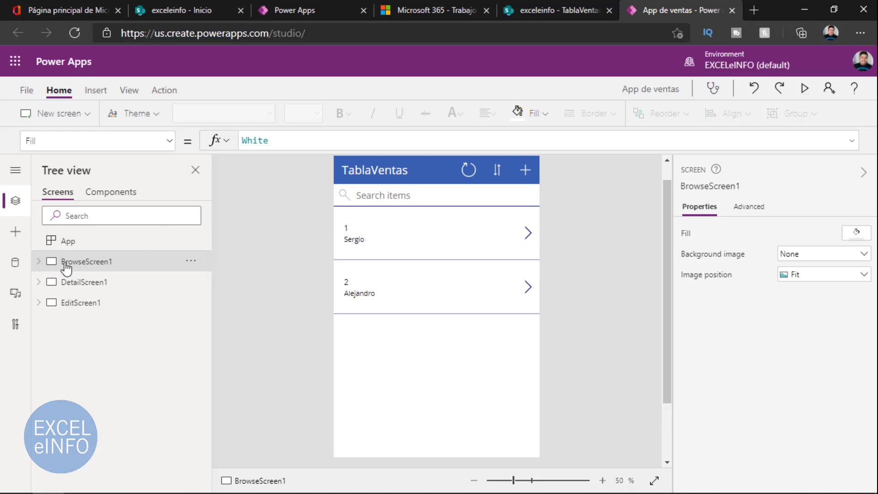
click(110, 287)
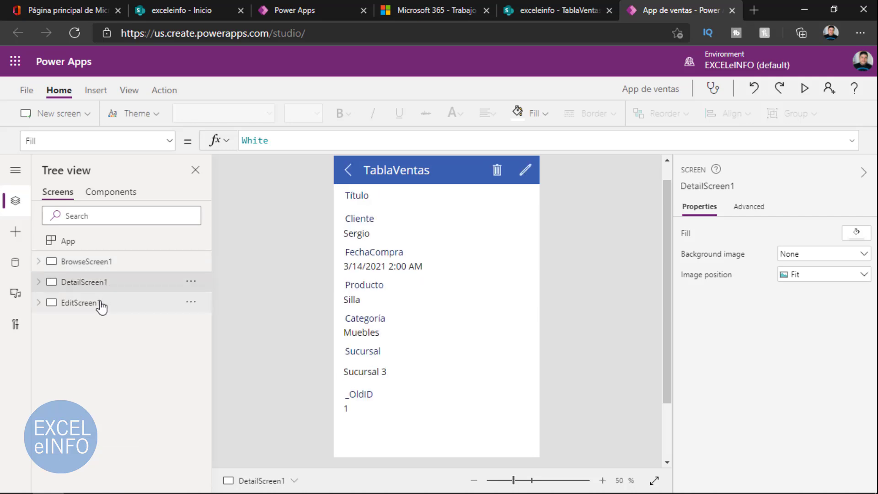
Delete the Título and _OldID cards from the edit form on EditScreen1.
click(100, 304)
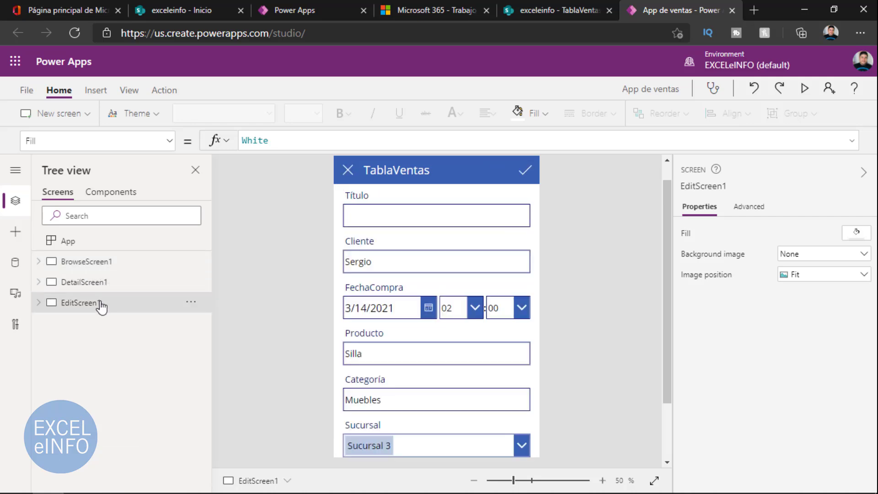
click(430, 216)
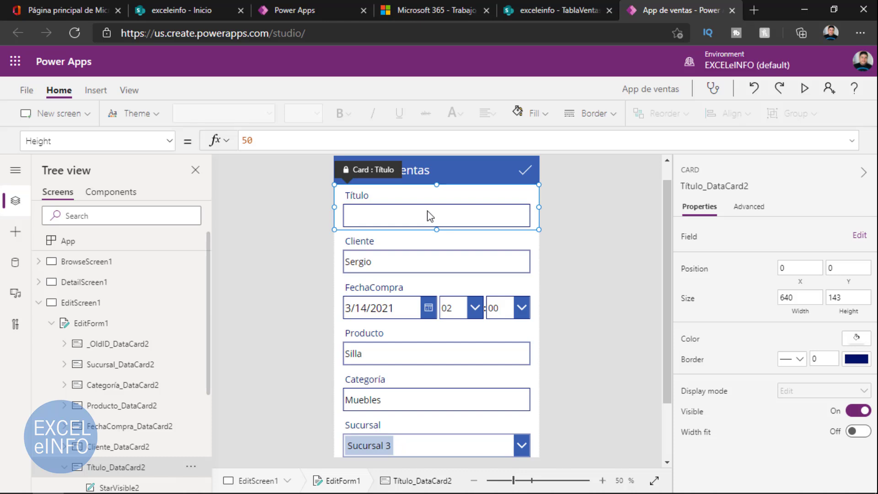
key(Delete)
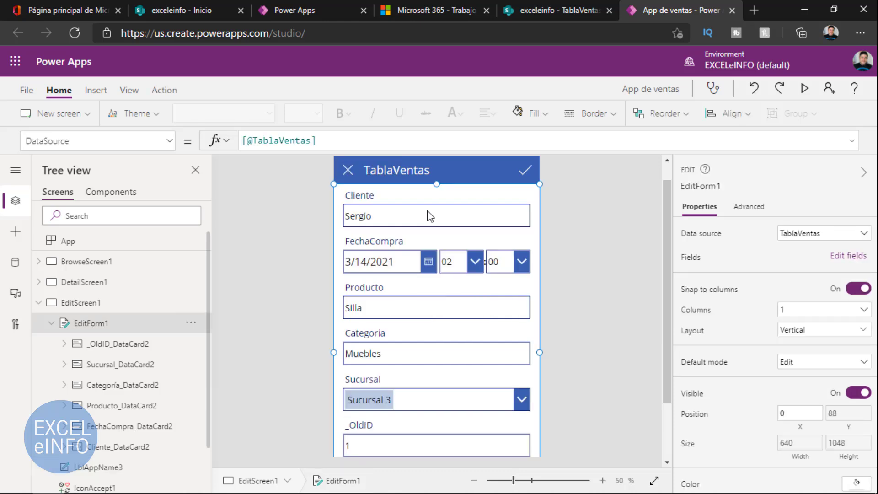
scroll(433, 292, down, 2)
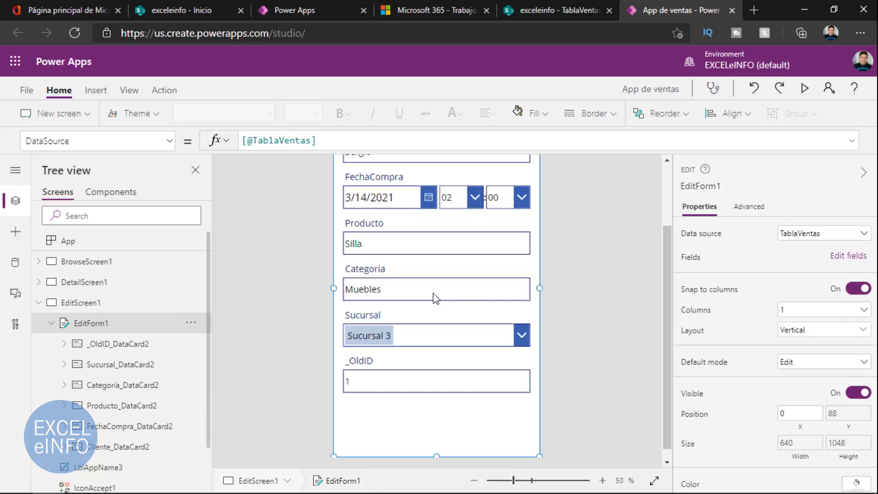
click(415, 376)
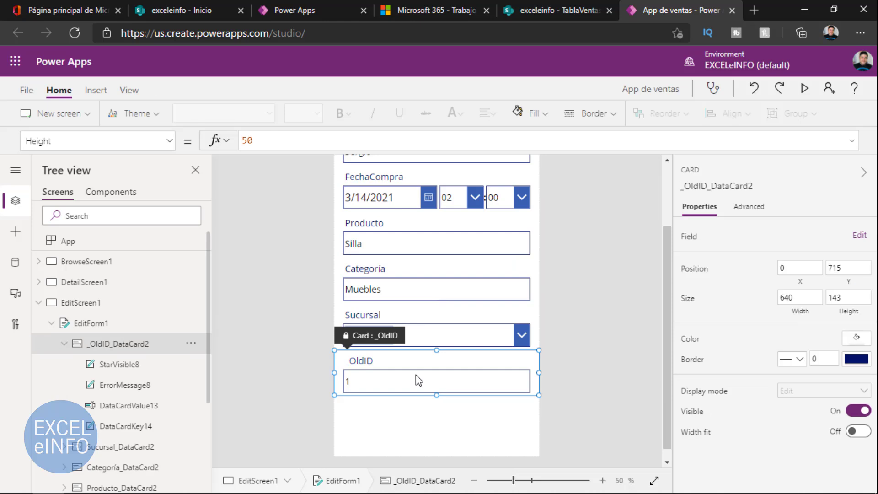
key(Delete)
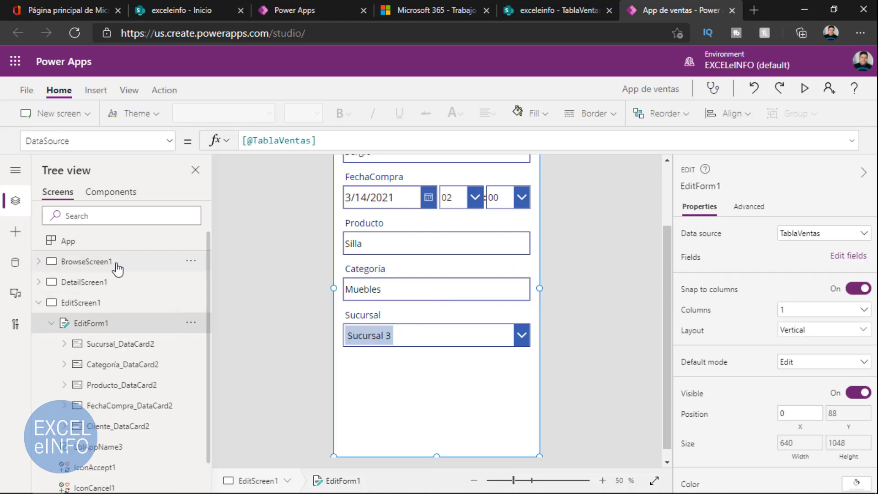
Preview the app starting from BrowseScreen1 and open a blank form for a new TablaVentas record.
click(105, 269)
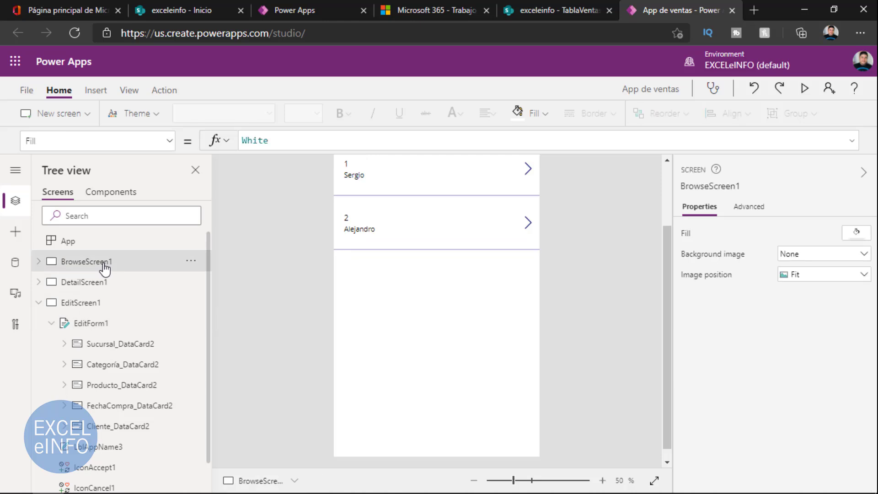
drag(667, 241, 665, 198)
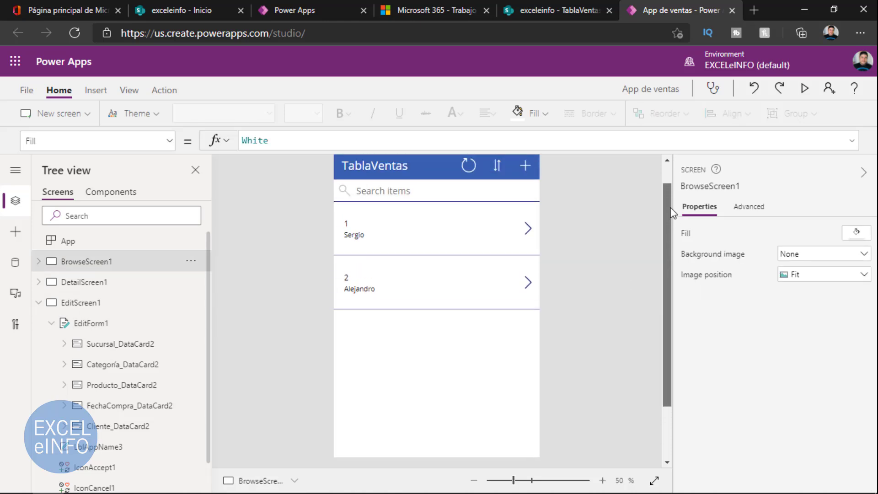
click(804, 89)
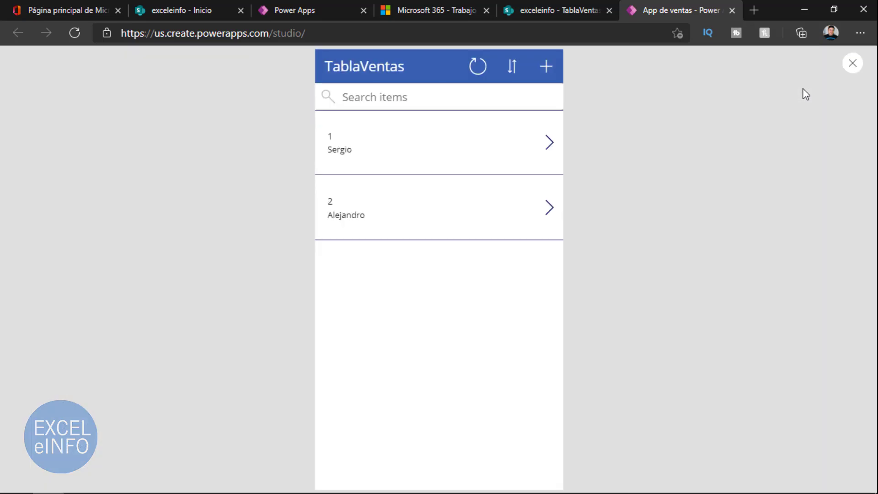
click(546, 67)
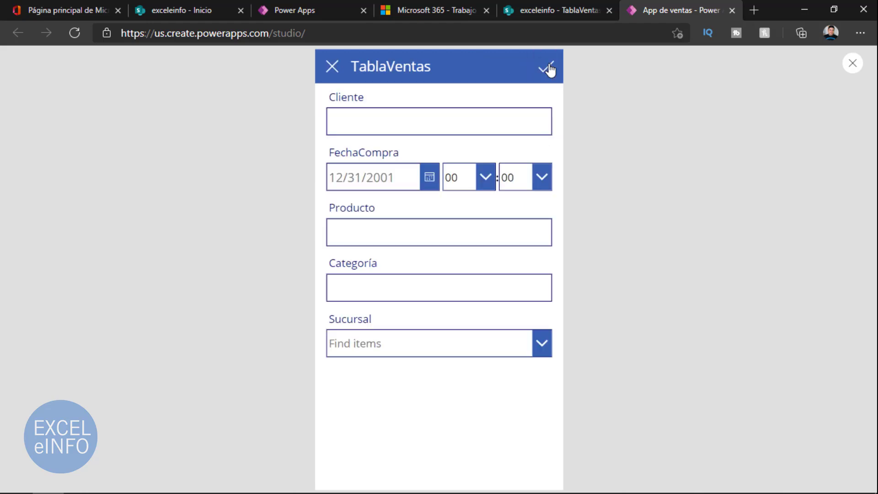
Enter the customer's name in Cliente and set FechaCompra to 3/11/2021 with the hour 02.
click(510, 114)
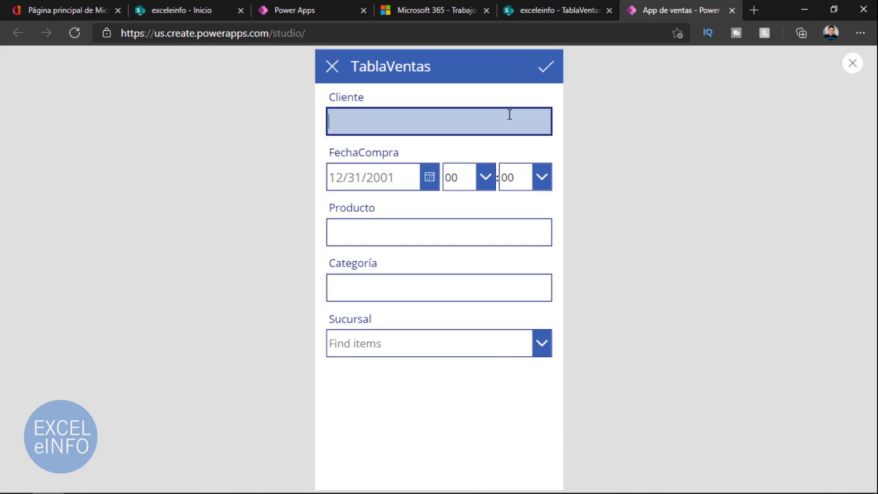
text(Alexis)
click(422, 185)
click(452, 319)
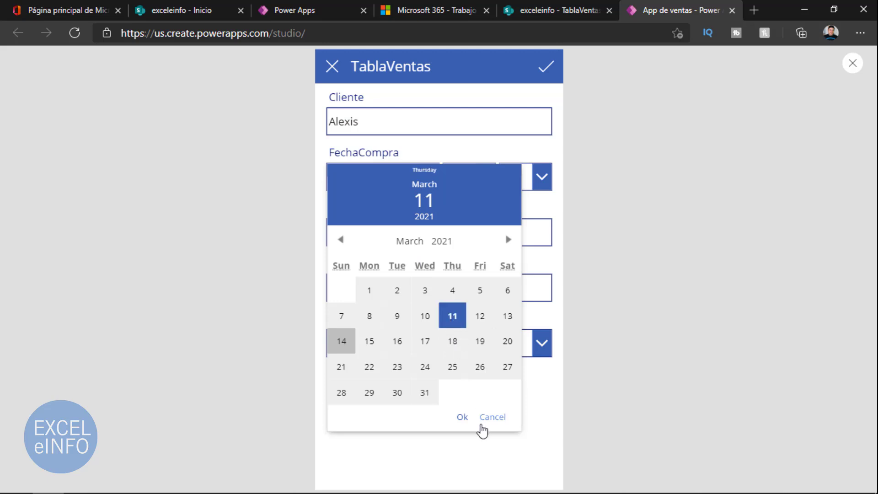
click(462, 416)
click(485, 177)
click(457, 235)
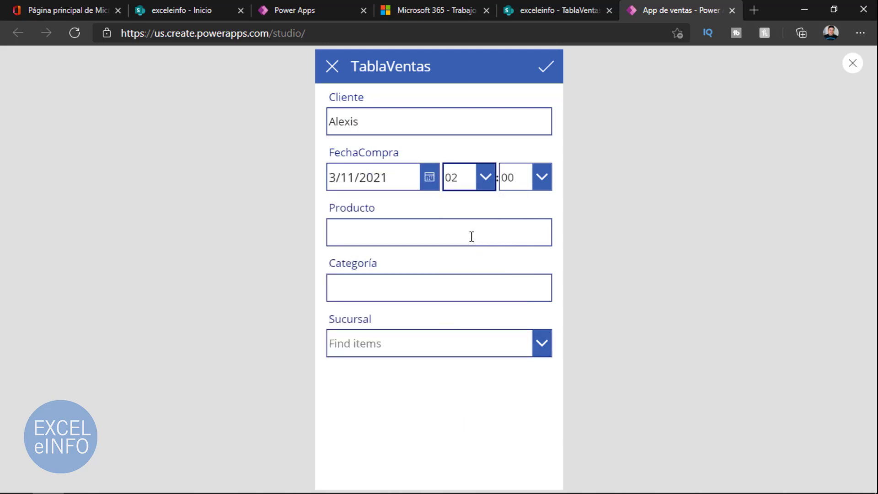